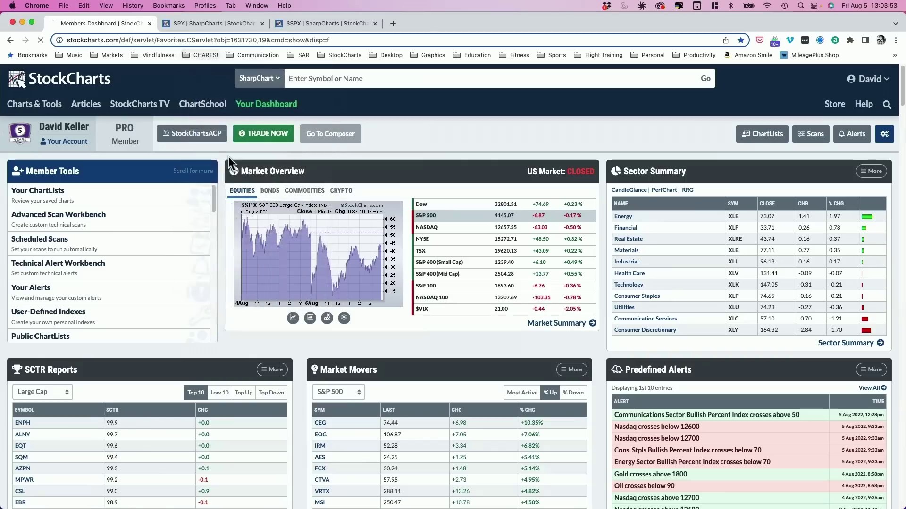
- Open the 1400 Intermarket Analysis ChartList from the member dashboard
click(229, 156)
- Browse the intermarket thumbnails, view the full $BTCUSD chart, then return to the dashboard
scroll(288, 373, down, 5)
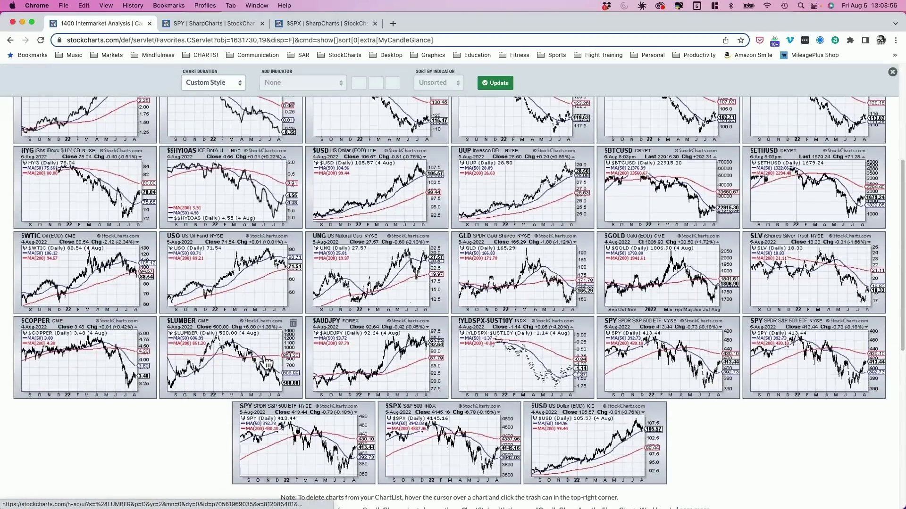
scroll(263, 364, up, 1)
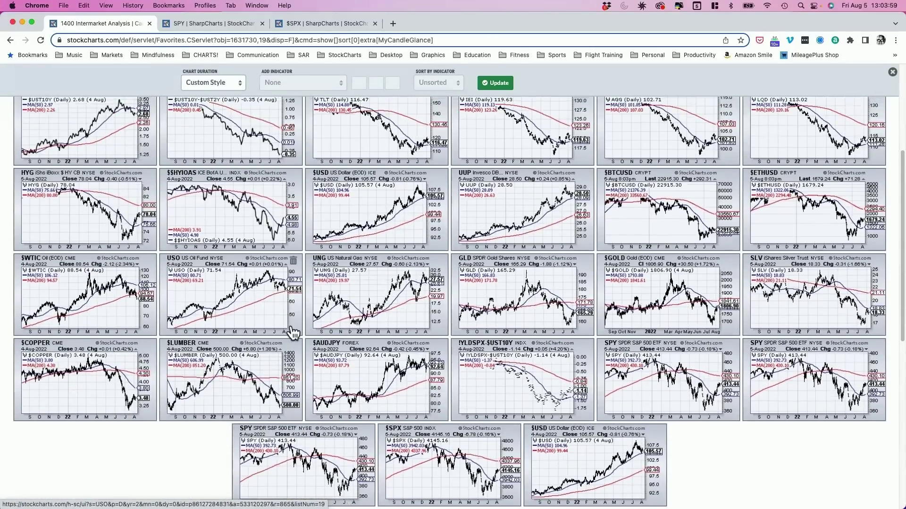
click(706, 229)
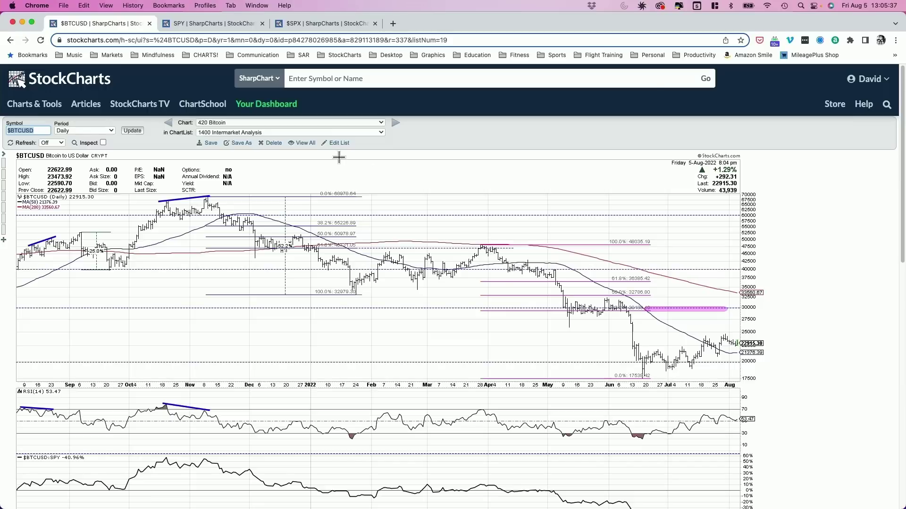
click(286, 110)
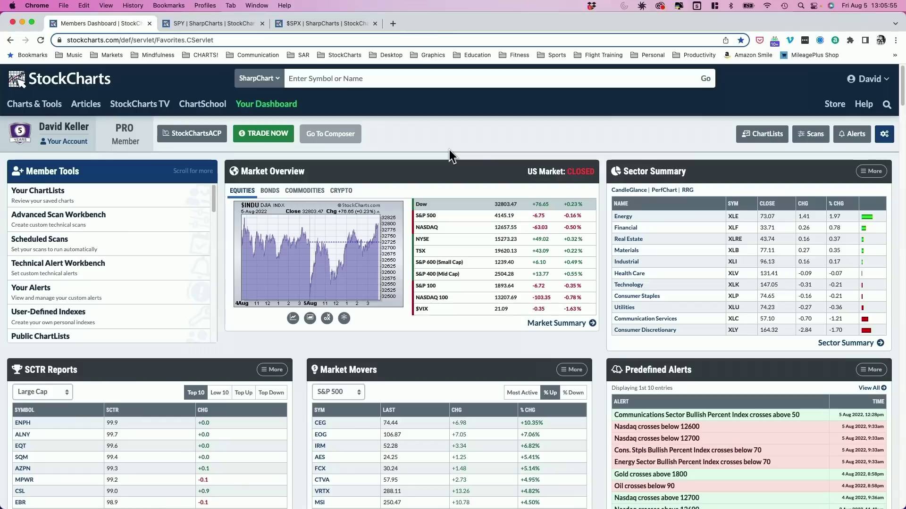
- Show the S&P 500 and NASDAQ charts, then the 30-Year Treasury Yield ($TYX) bonds panel
click(438, 219)
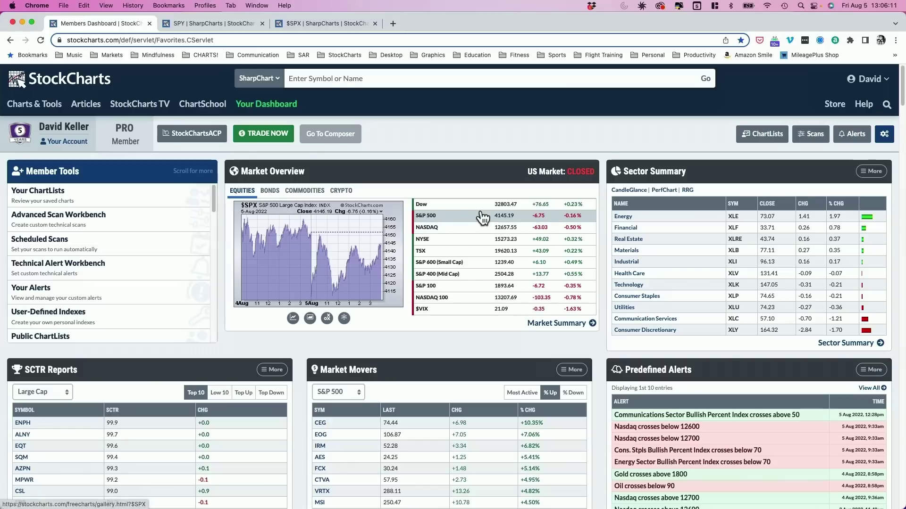
click(461, 231)
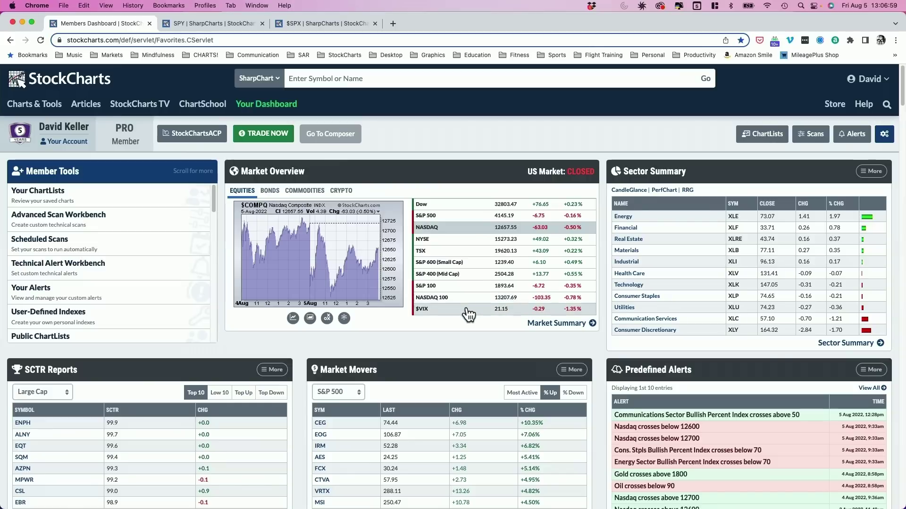
click(275, 192)
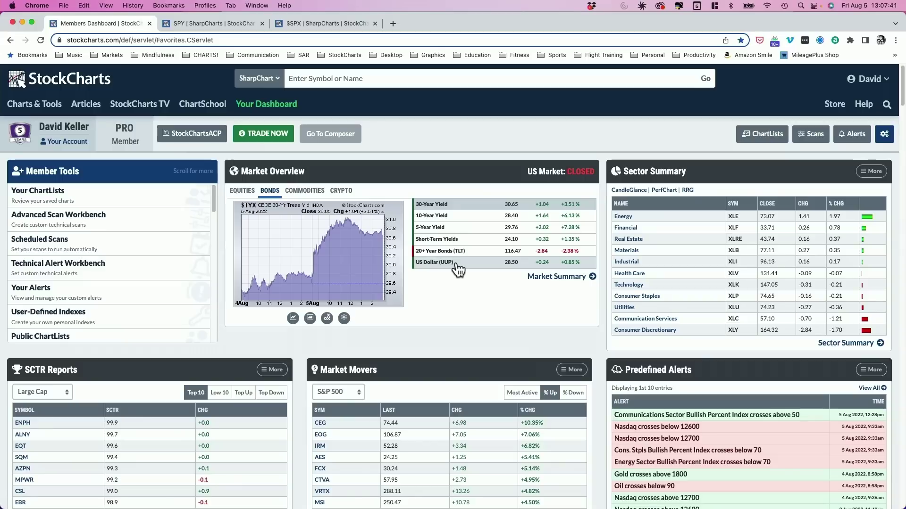
- Chart Gold (GLD) under Commodities, then move the overview to the Crypto panel
click(309, 192)
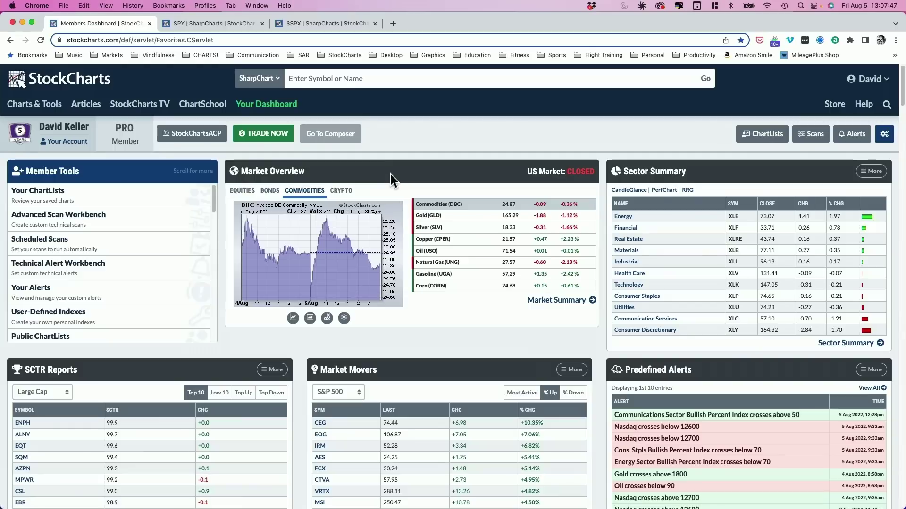
click(429, 217)
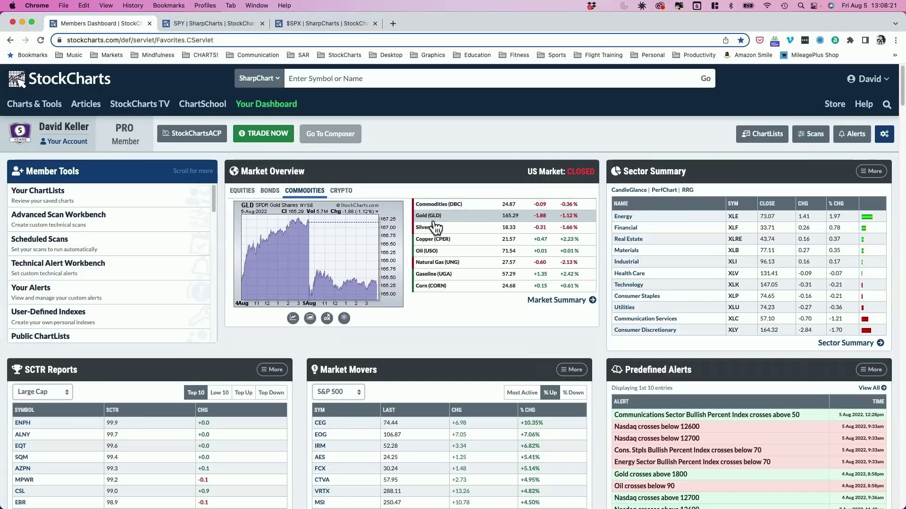
click(347, 192)
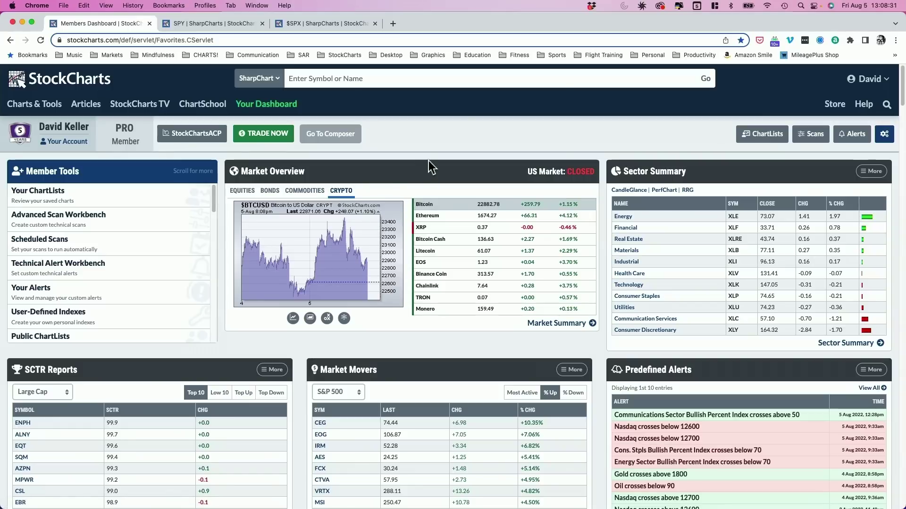
- Check Ethereum and Bitcoin, restore Equities, and open the SPY performance chart from bookmarks
click(443, 225)
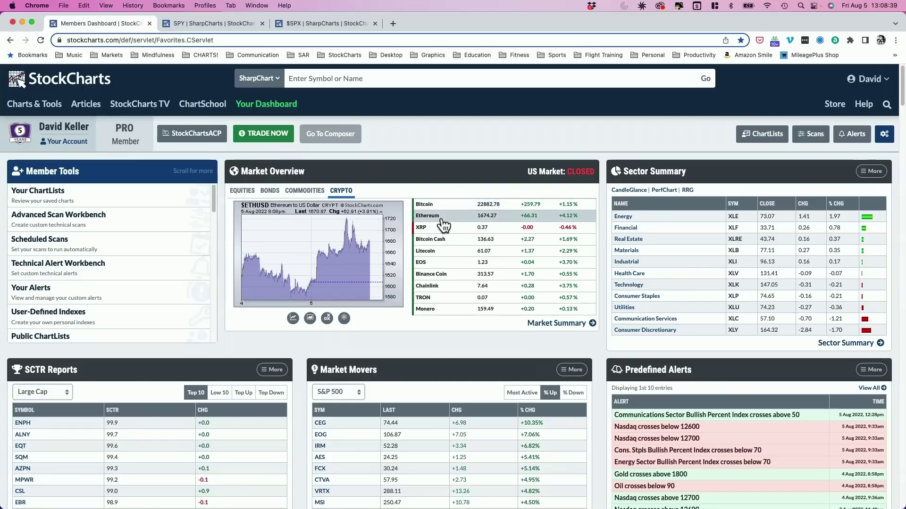
click(446, 208)
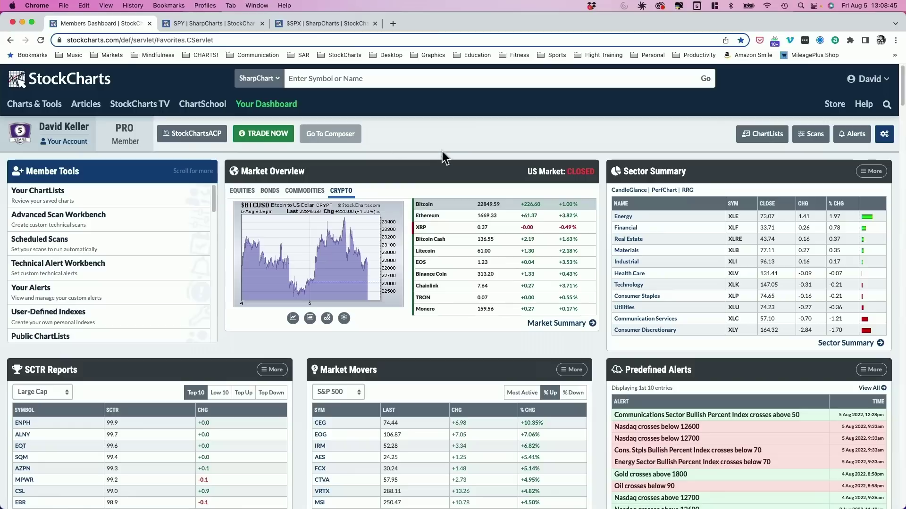
click(240, 190)
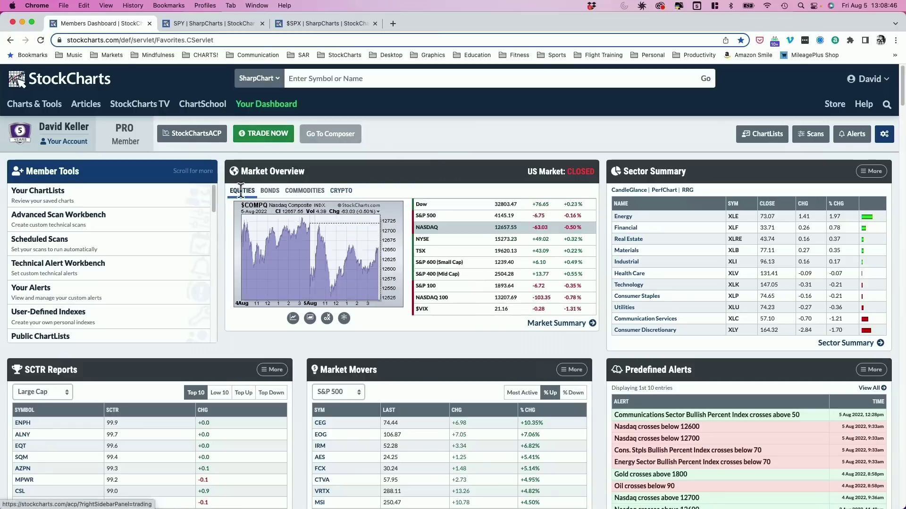
click(211, 59)
click(211, 22)
- Set the 110 Intermarket Analysis chart to a 5-day range, 29Jul to 5Aug
click(209, 24)
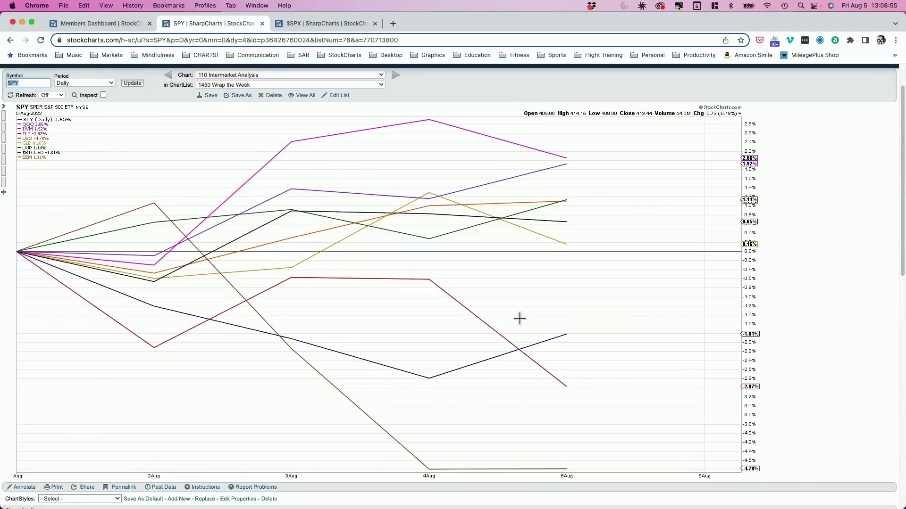
scroll(330, 338, down, 4)
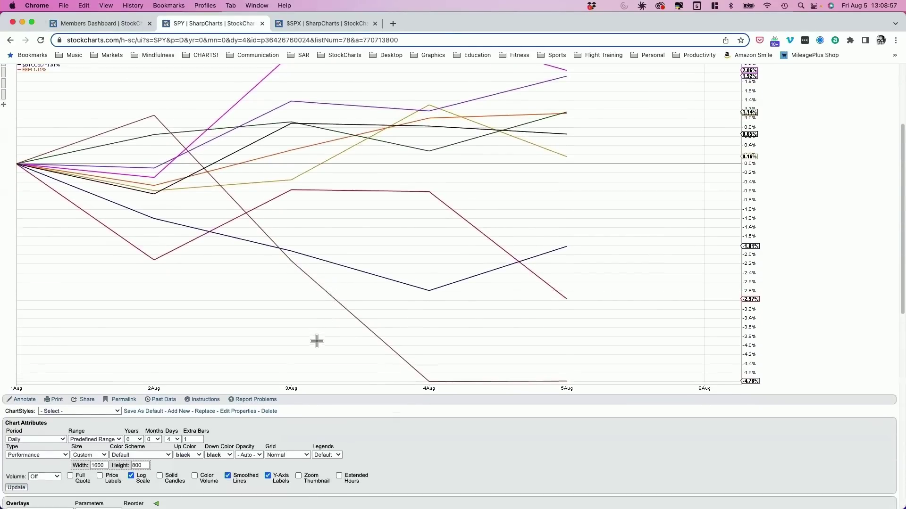
scroll(317, 341, down, 2)
click(178, 401)
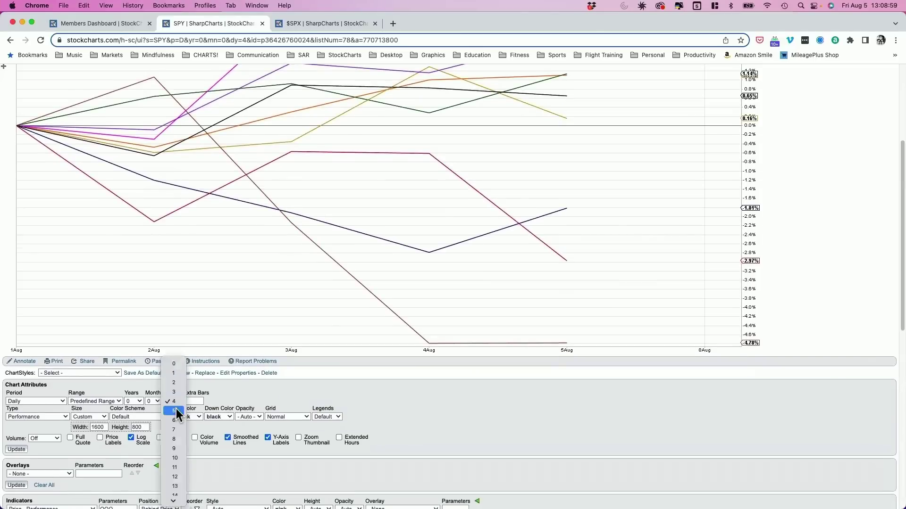
click(175, 412)
click(17, 449)
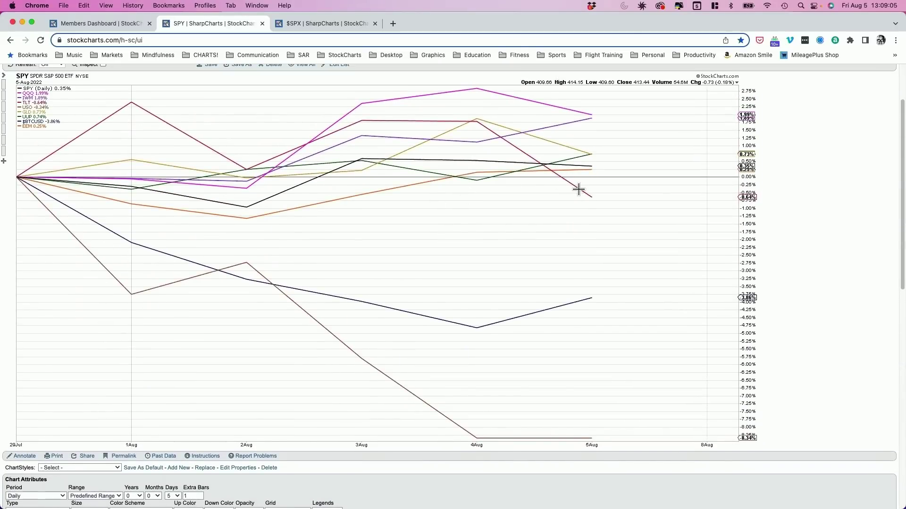
scroll(578, 189, up, 2)
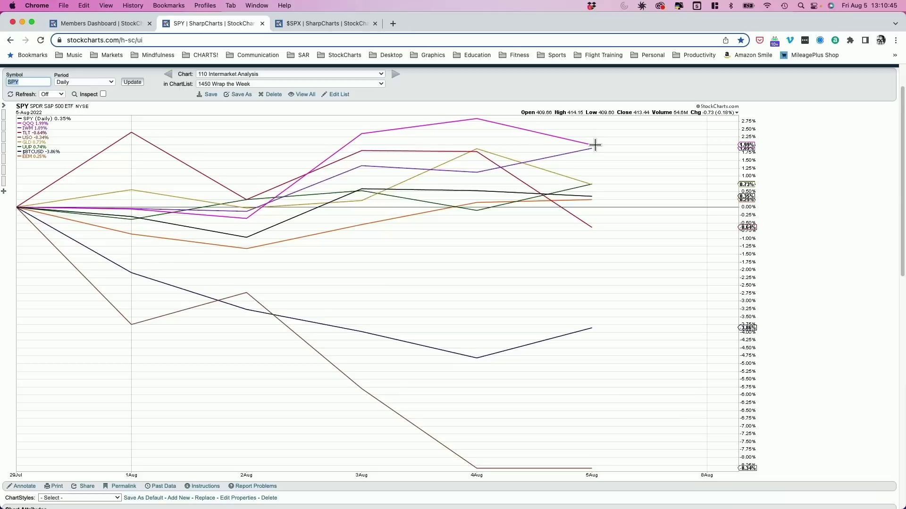
- Switch to The Mindful Investor LIVE ChartList and view all its charts together
scroll(276, 128, up, 2)
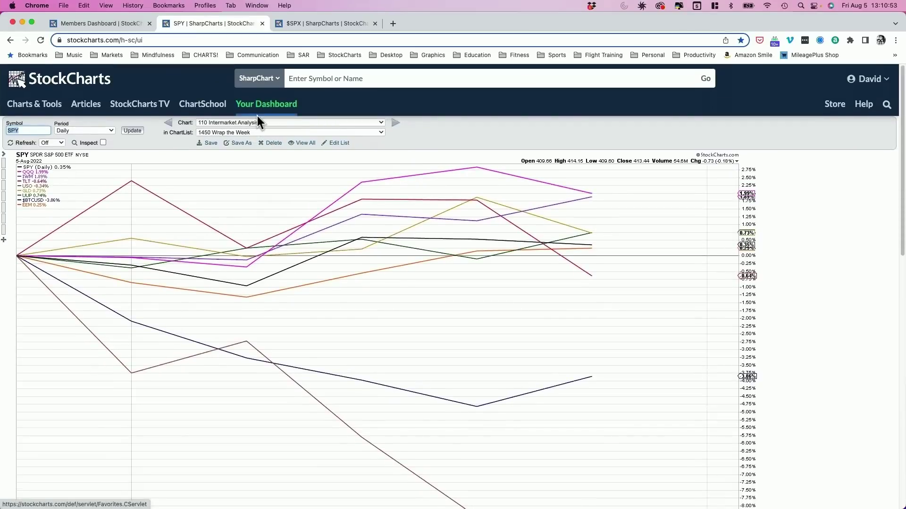
click(248, 132)
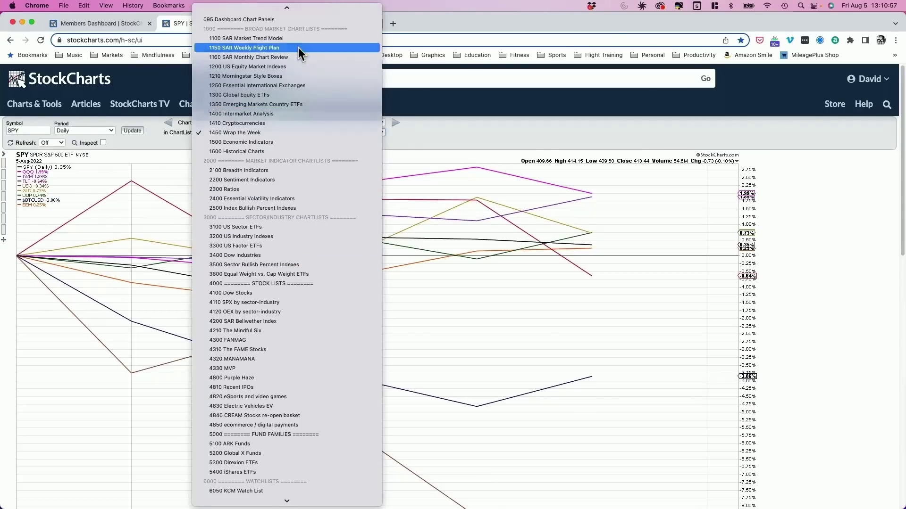
mouse_move(287, 8)
click(293, 21)
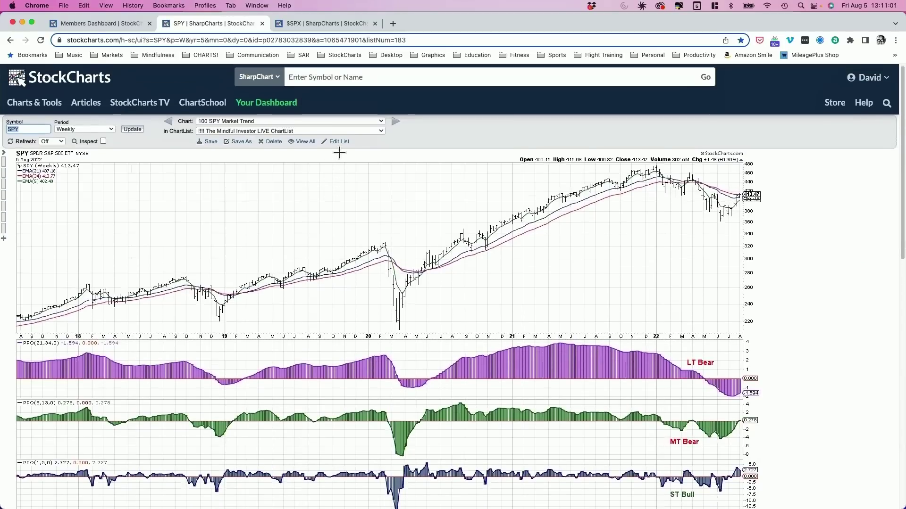
click(305, 141)
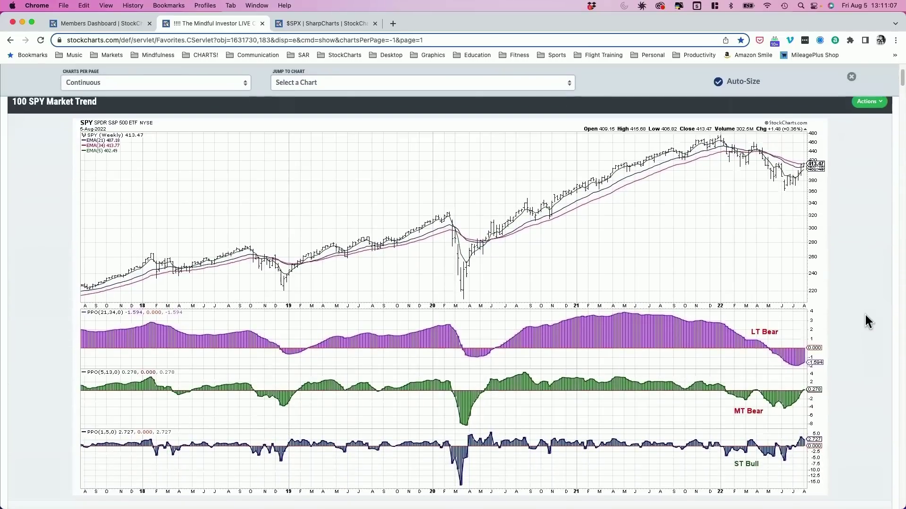
- Dismiss the page options and scroll to the SPY weekly chart's three PPO panels
click(851, 76)
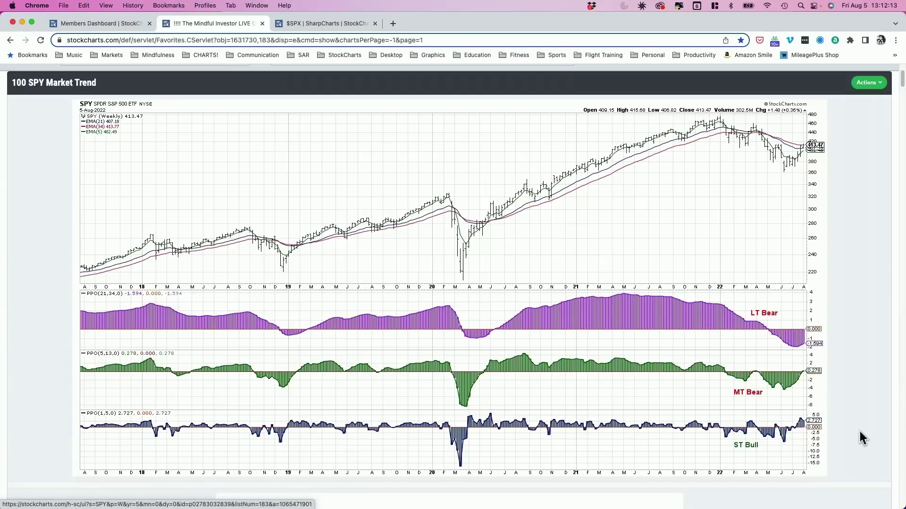
scroll(859, 432, down, 1)
scroll(858, 439, down, 2)
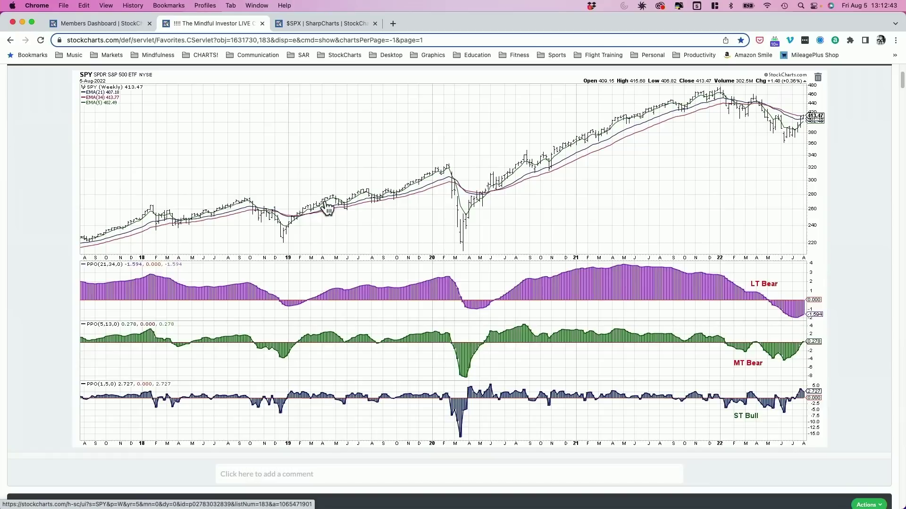
scroll(339, 214, down, 8)
- Scroll to the 150 $SPX Daily chart with Fibonacci retracements and RSI(14)
scroll(677, 323, down, 3)
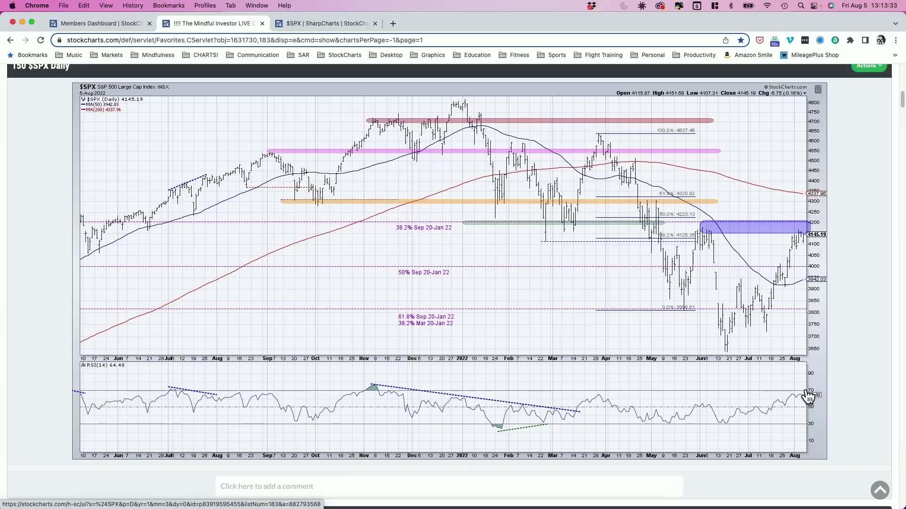
scroll(807, 398, down, 15)
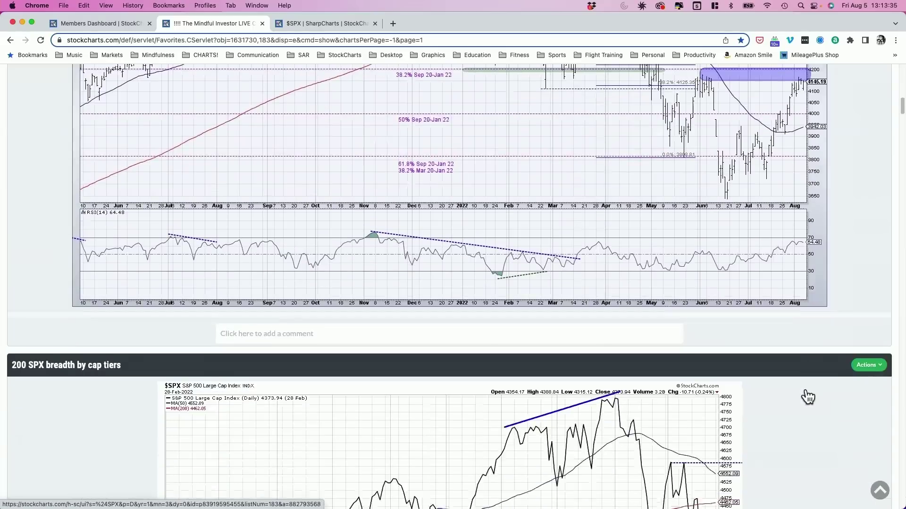
scroll(808, 398, down, 5)
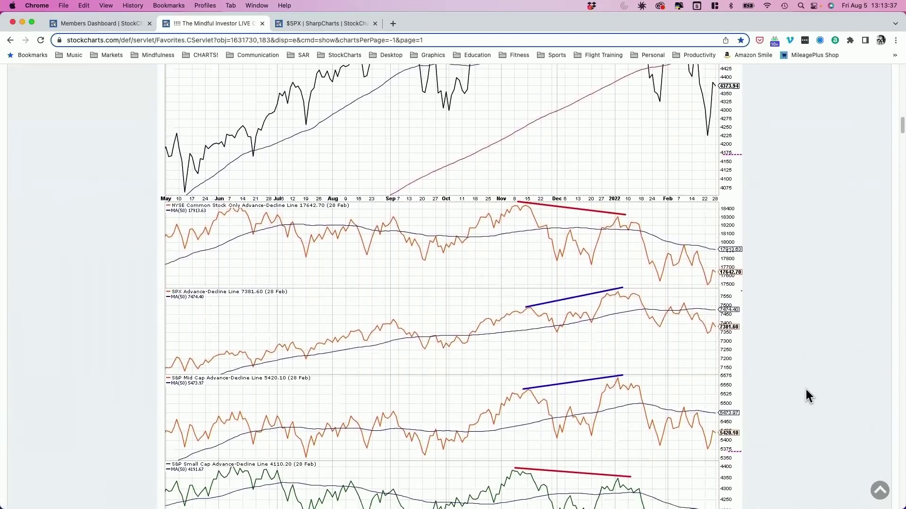
scroll(808, 398, up, 2)
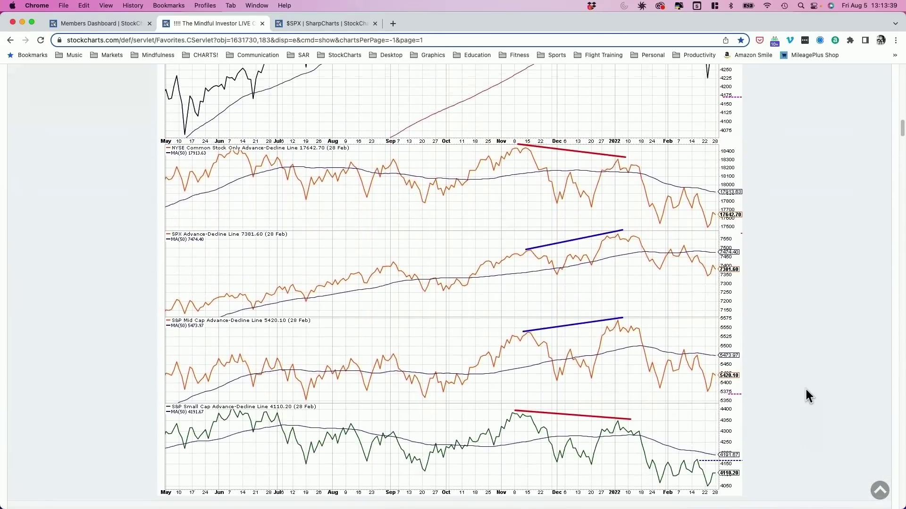
scroll(806, 397, up, 1)
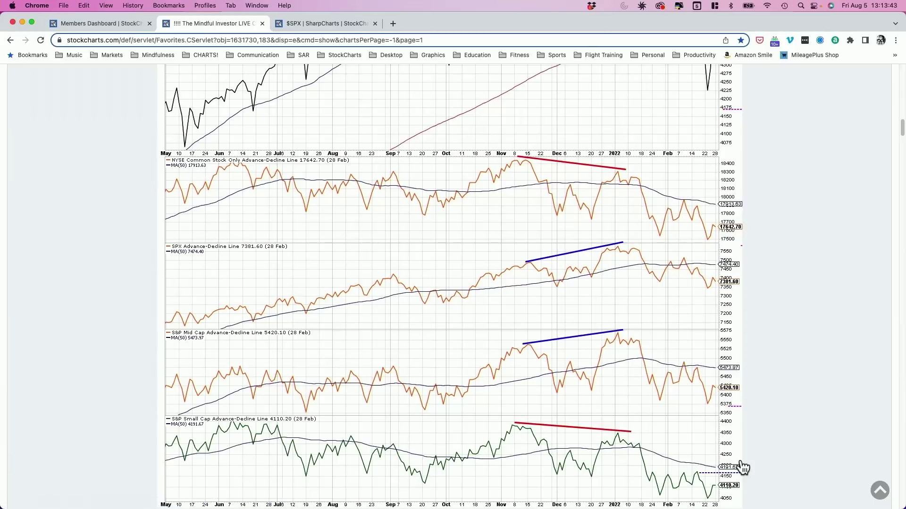
scroll(742, 467, down, 3)
scroll(742, 467, down, 3)
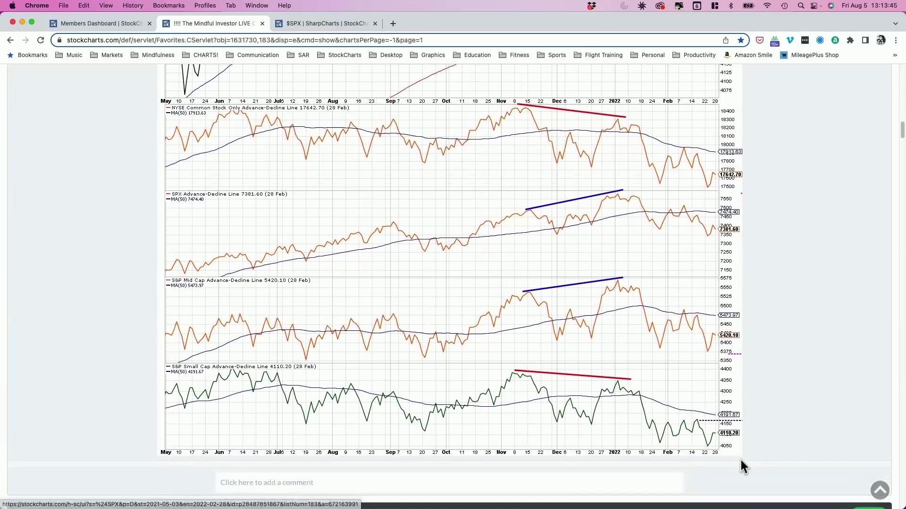
scroll(741, 460, up, 15)
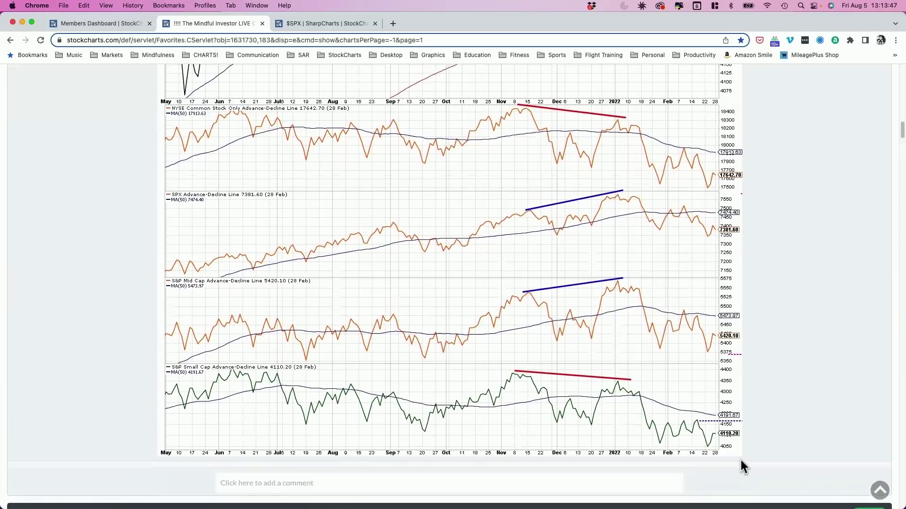
scroll(695, 493, down, 5)
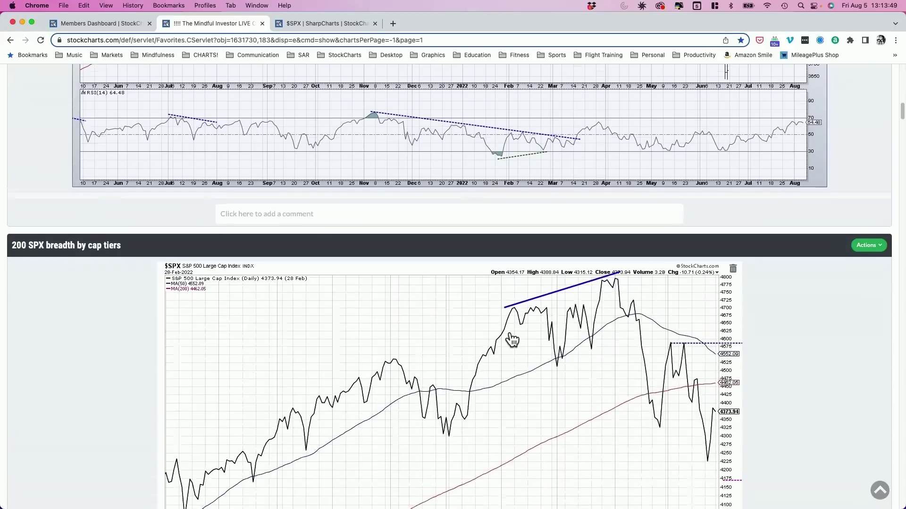
click(511, 339)
- Set the SPX breadth-by-cap-tiers chart range to 1 Year and redraw it
scroll(390, 353, down, 3)
scroll(389, 353, down, 15)
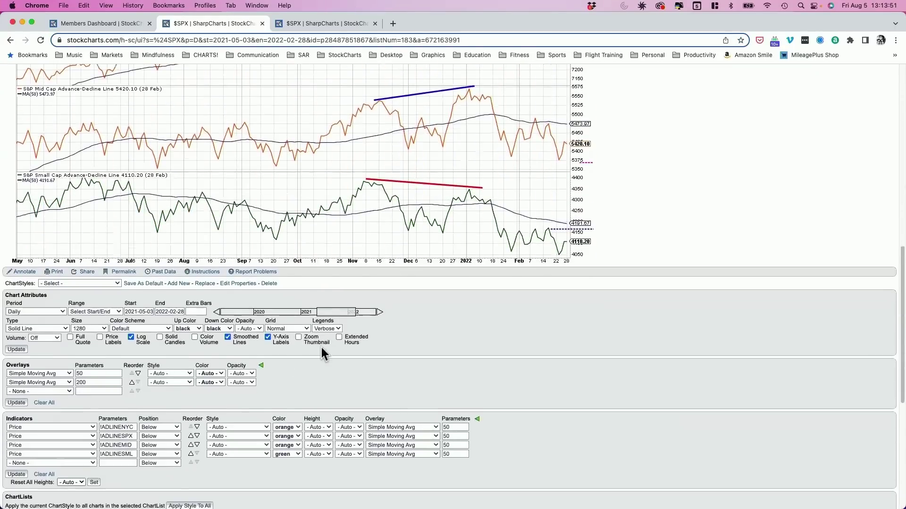
click(103, 282)
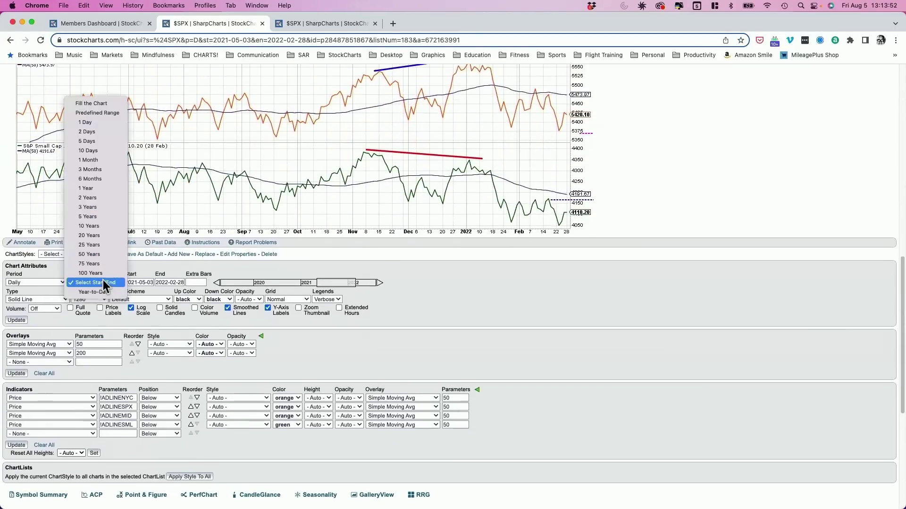
click(88, 189)
click(17, 319)
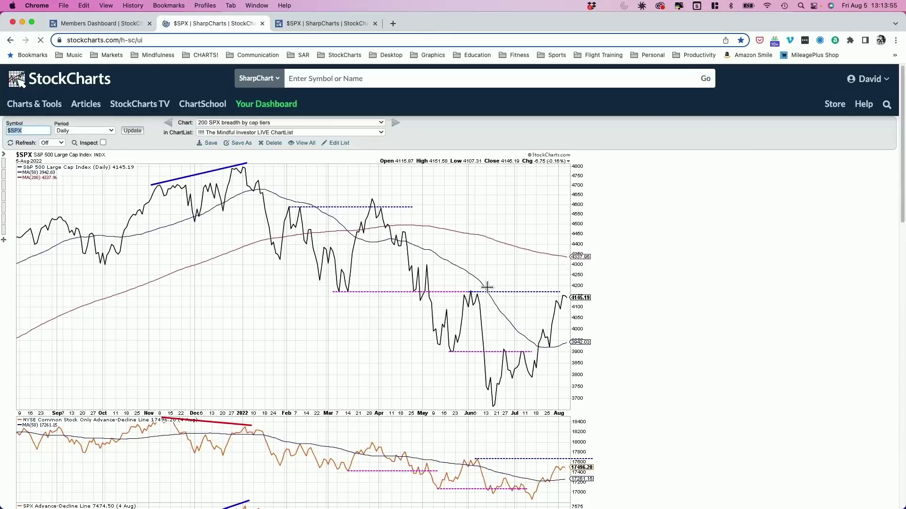
scroll(485, 289, down, 10)
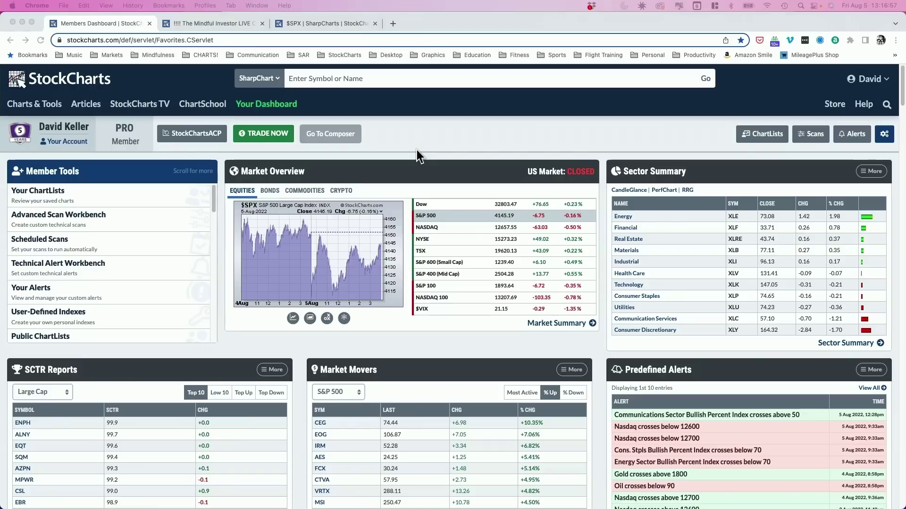
- From saved ChartLists, show View As options for 4120 OEX by sector-industry and open it for editing
click(743, 146)
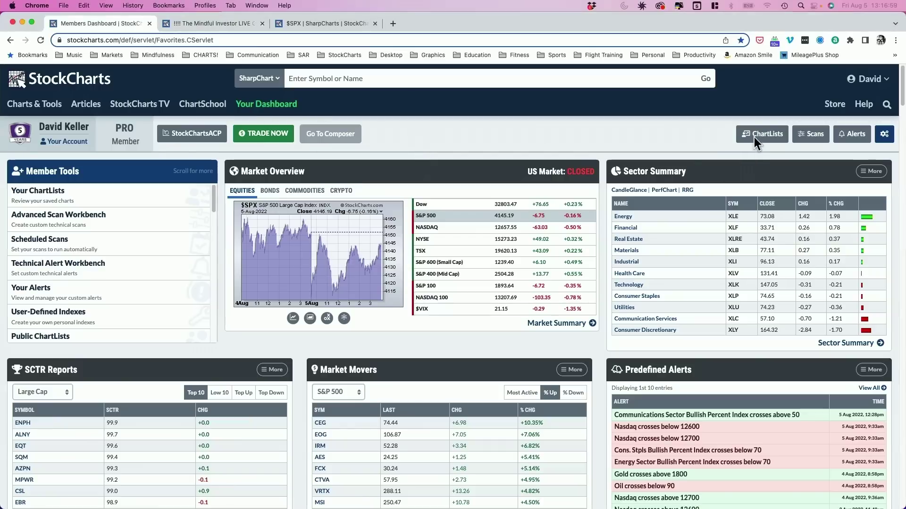
click(763, 137)
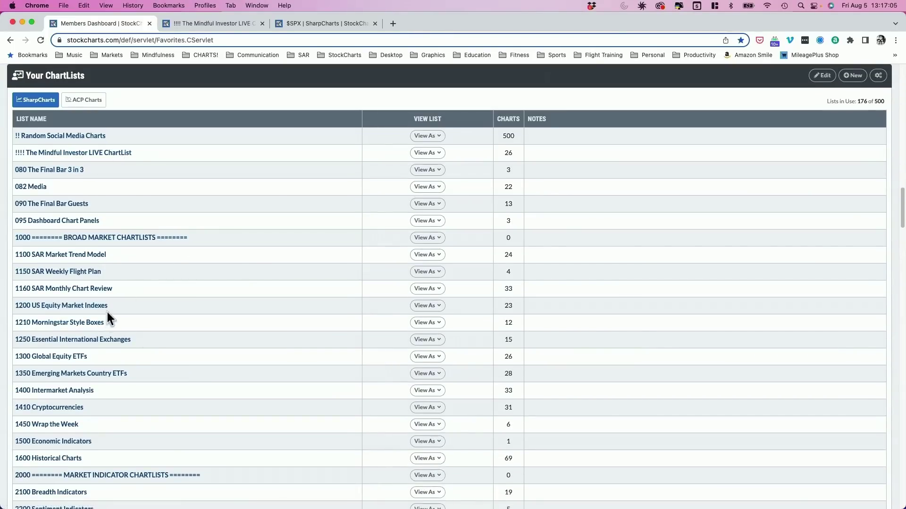
scroll(191, 307, down, 7)
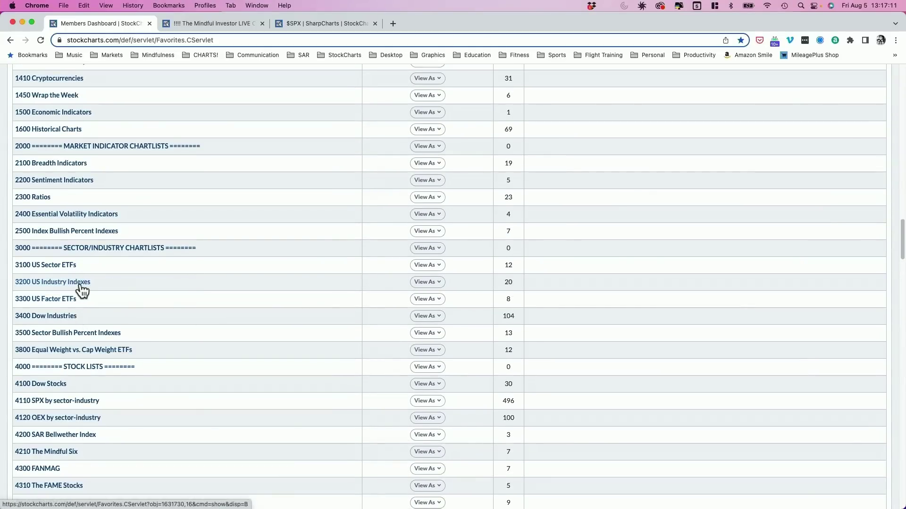
scroll(114, 392, down, 1)
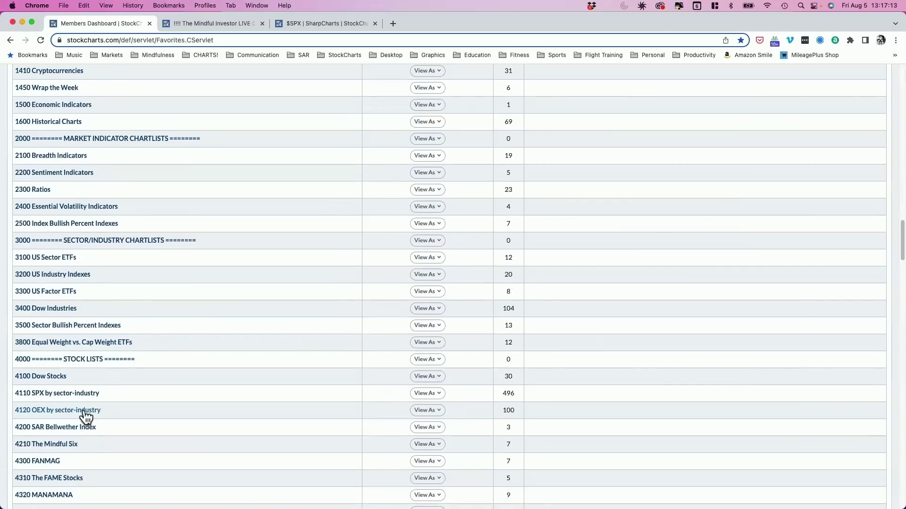
click(418, 411)
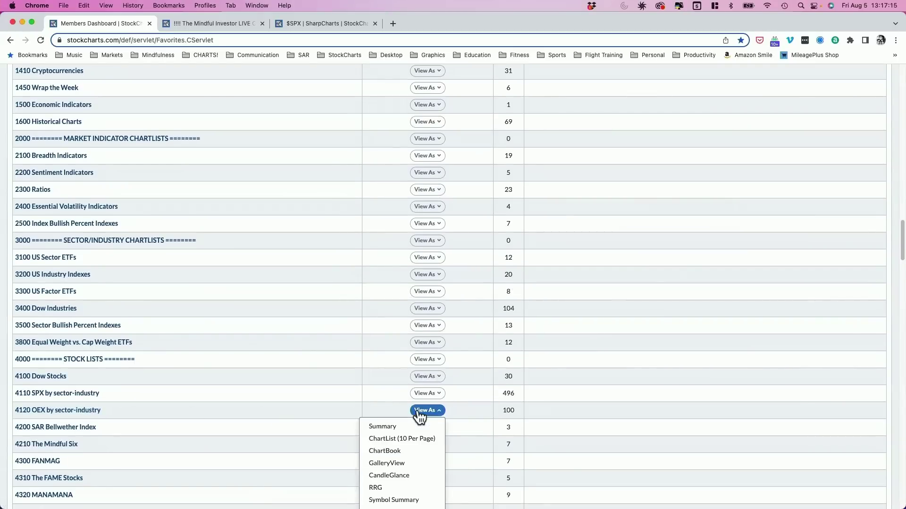
scroll(420, 414, down, 5)
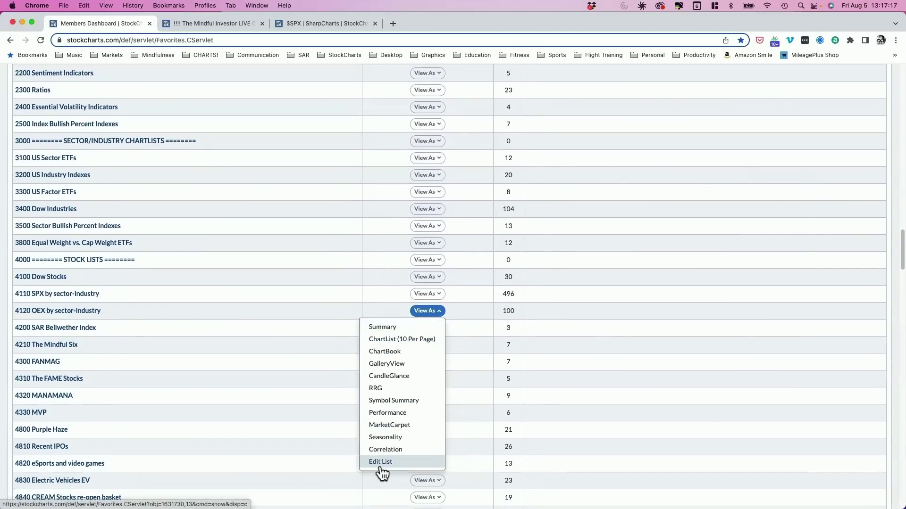
click(397, 467)
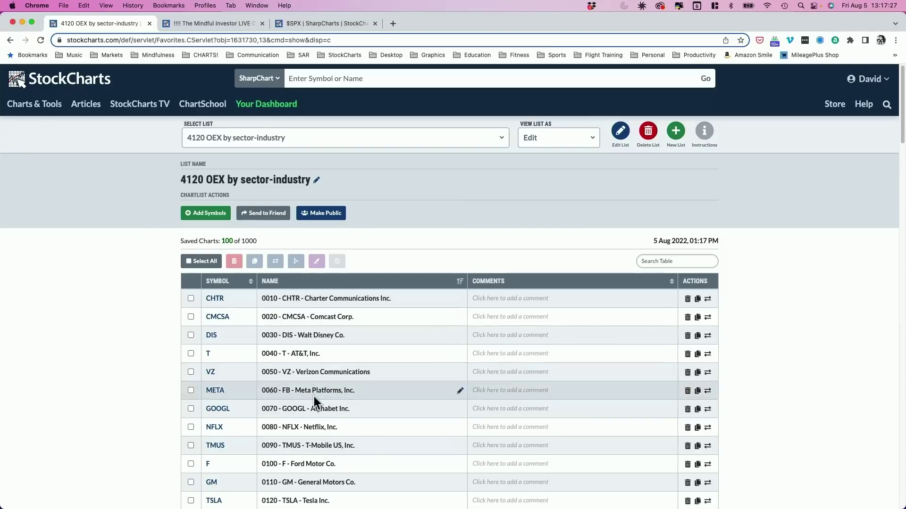
- Select all charts, clear them, tick CHTR, DIS, T and META, then clear all selections again
scroll(264, 323, down, 2)
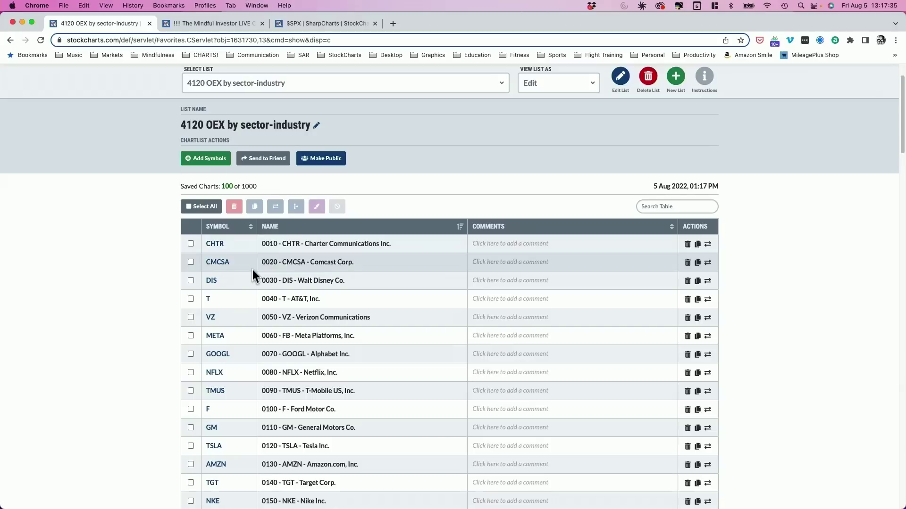
click(207, 210)
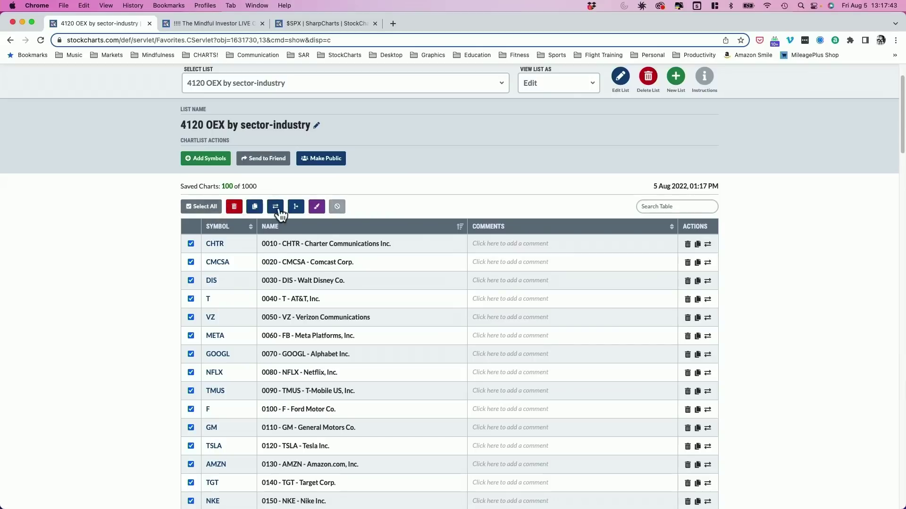
click(206, 207)
click(190, 244)
click(190, 280)
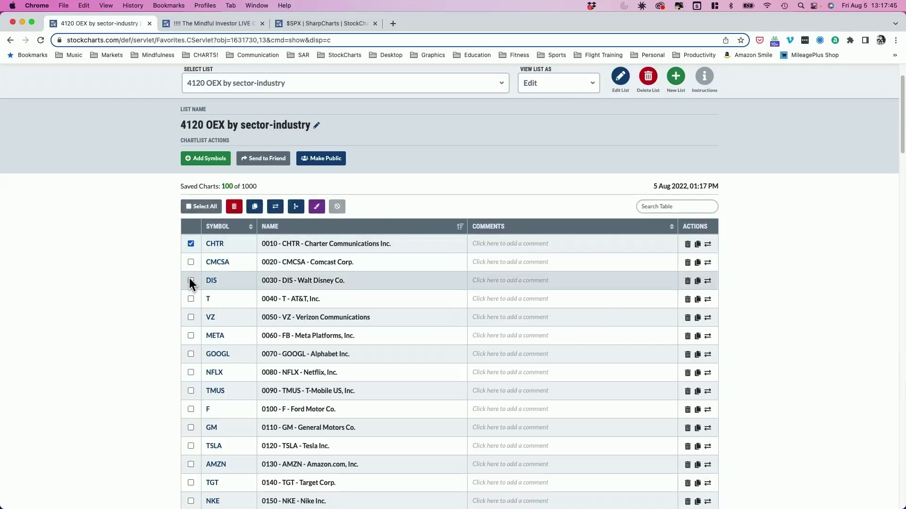
click(190, 298)
click(191, 337)
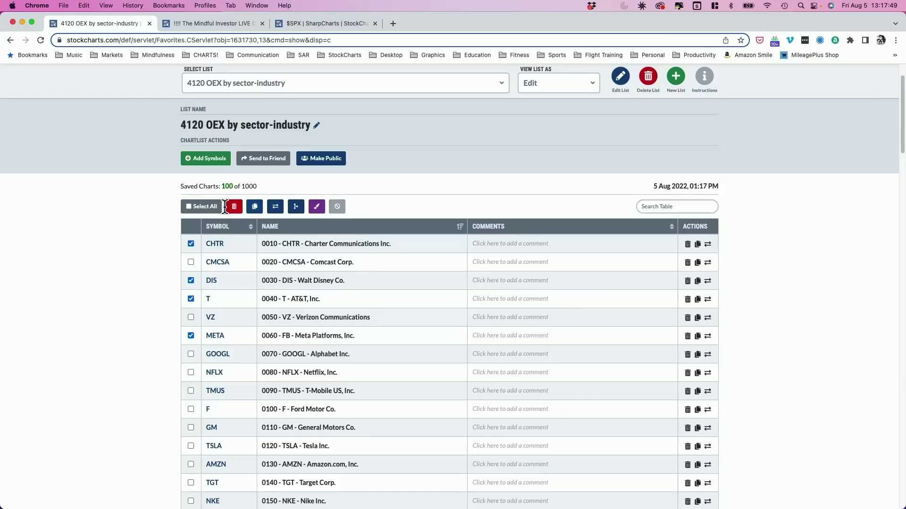
click(199, 211)
click(199, 212)
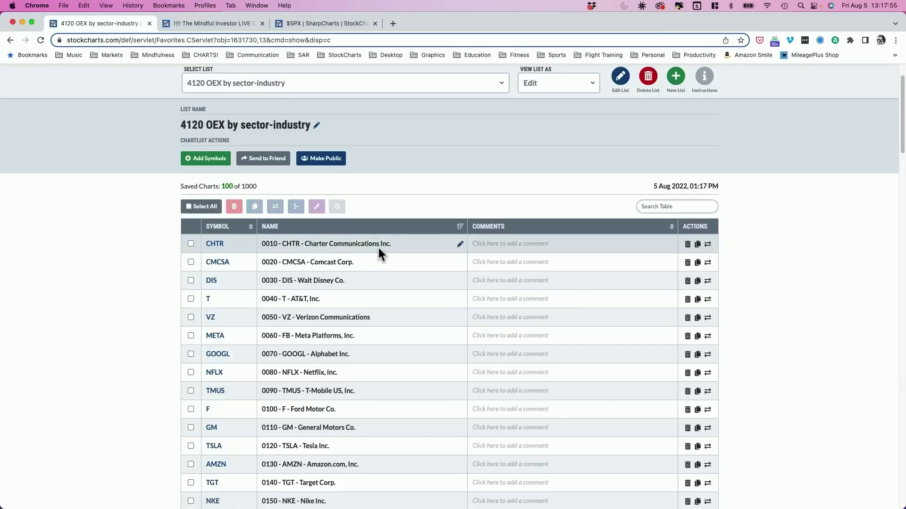
- Start renaming the CHTR chart, then cancel so its original name stays
click(416, 242)
click(417, 244)
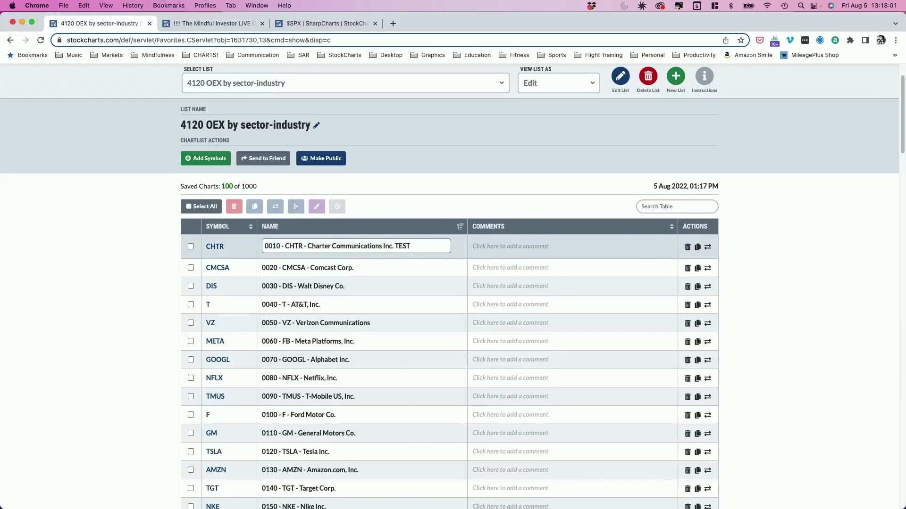
key(Escape)
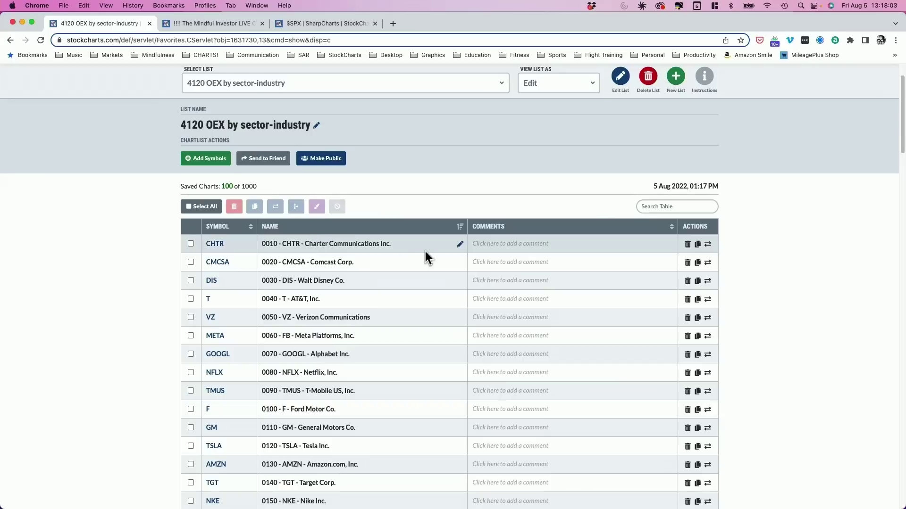
- Add the comment 'My kids are great!' to the CHTR chart and save it
click(503, 243)
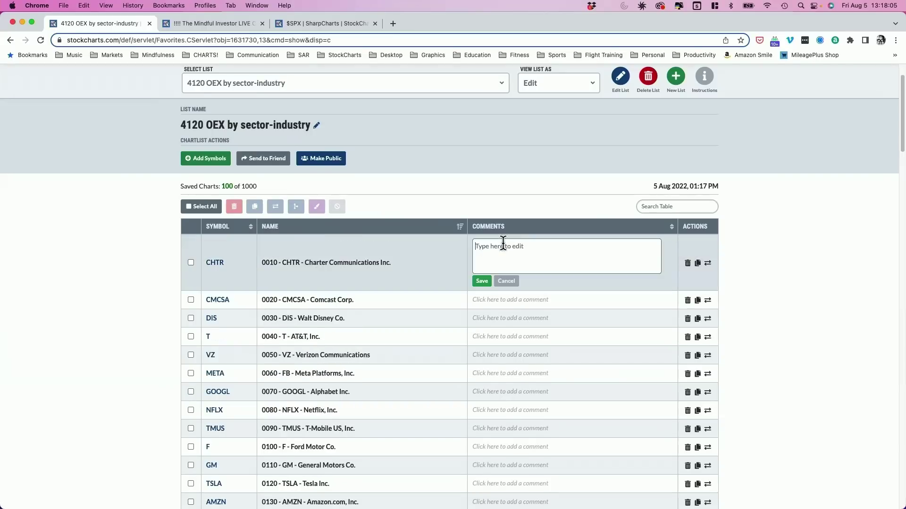
text(My kids are great!)
click(481, 282)
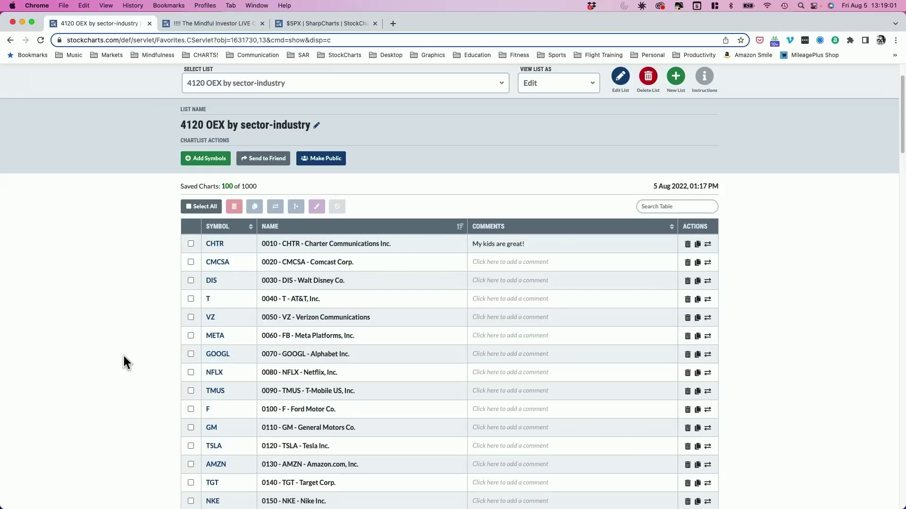
scroll(124, 356, up, 2)
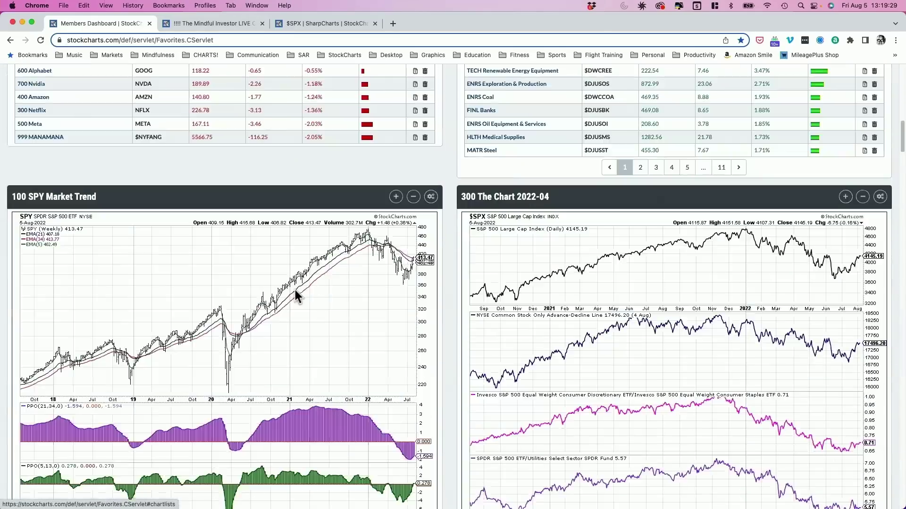
- Find the 4120 OEX row under Your ChartLists and show its View As options
scroll(186, 296, down, 3)
scroll(185, 303, down, 6)
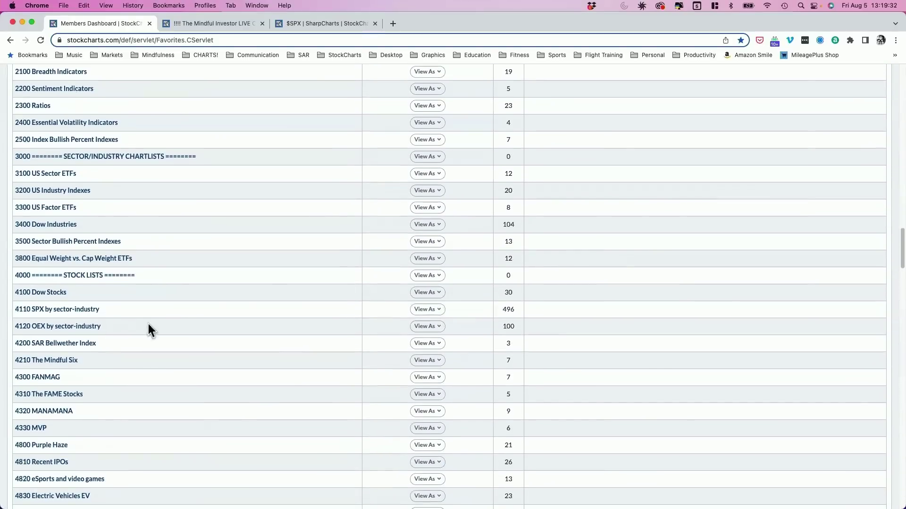
click(426, 326)
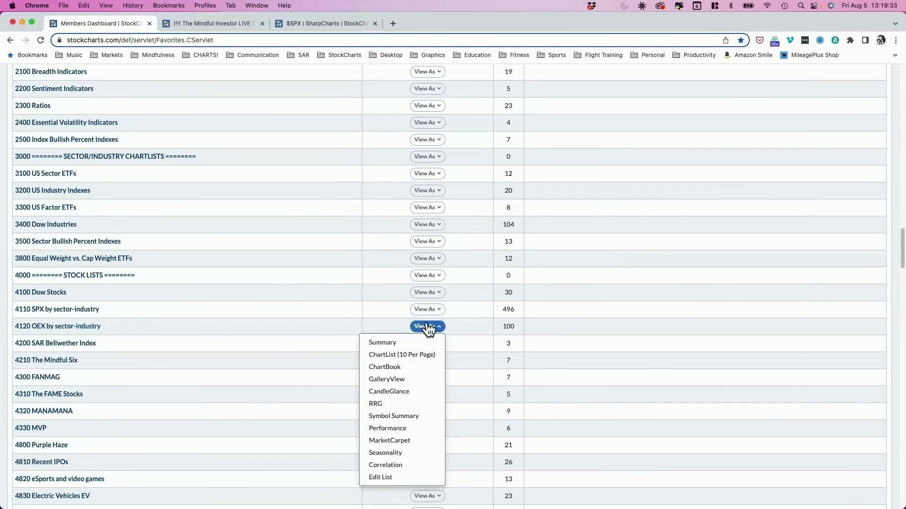
- View the 4120 OEX list as CandleGlance charts spanning 2 Months
click(392, 392)
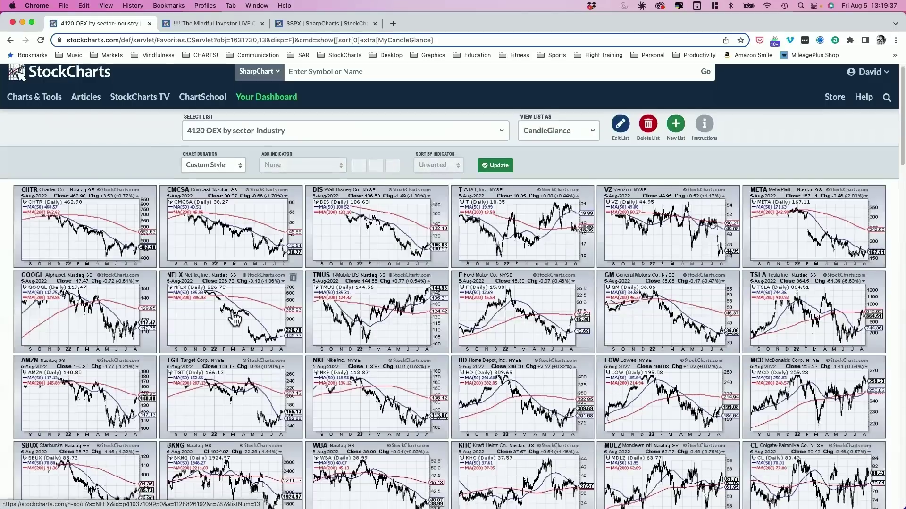
scroll(166, 99, down, 2)
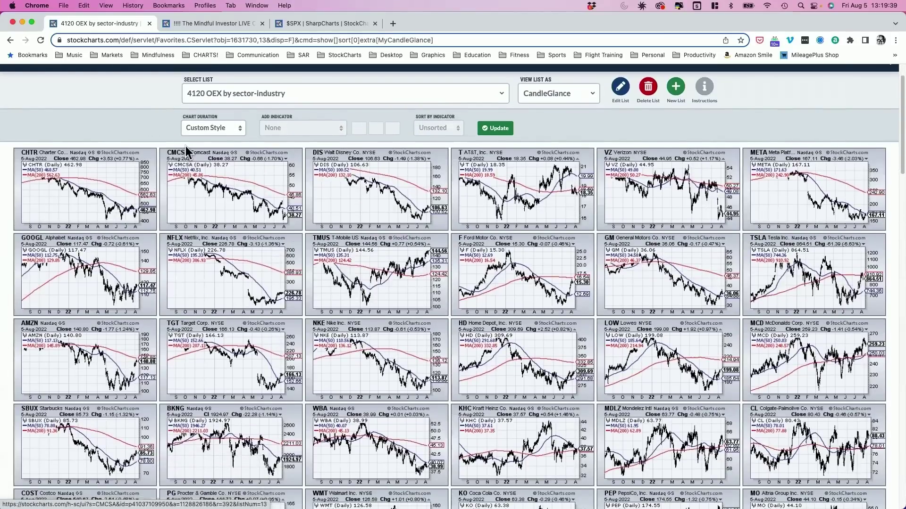
click(198, 129)
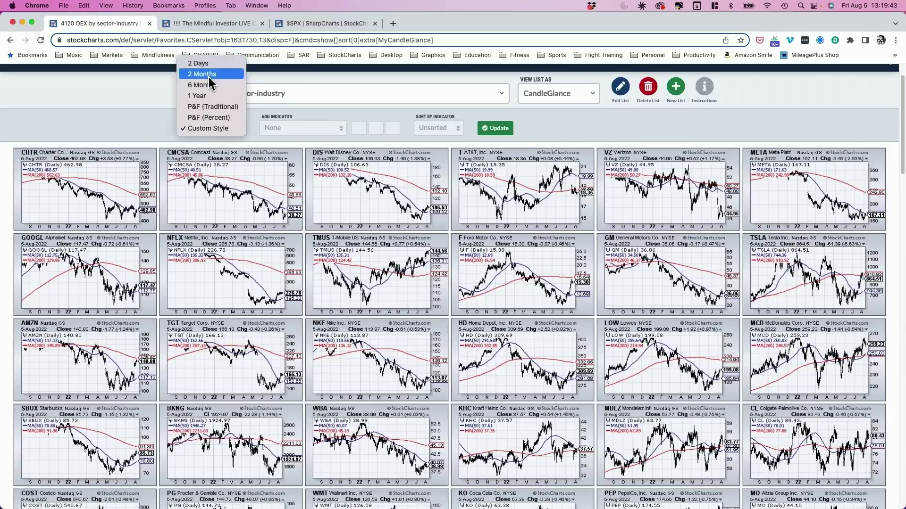
click(208, 76)
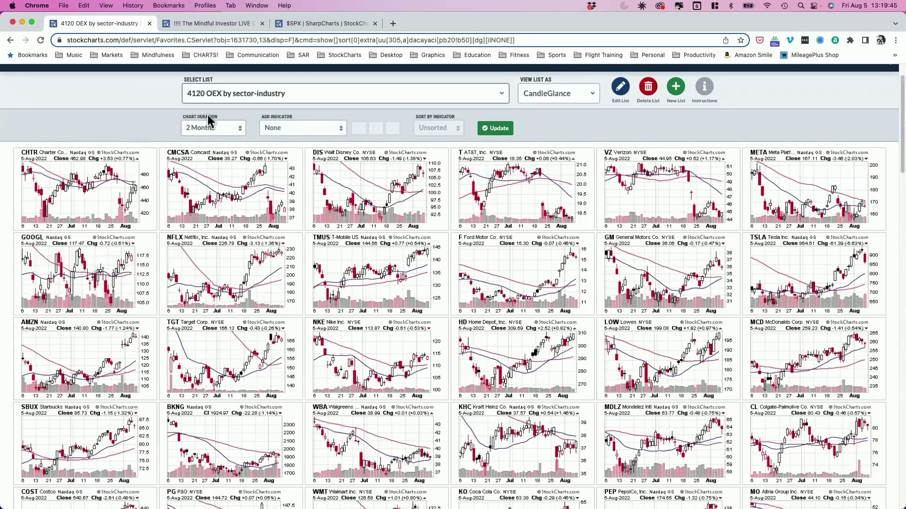
click(205, 134)
click(208, 128)
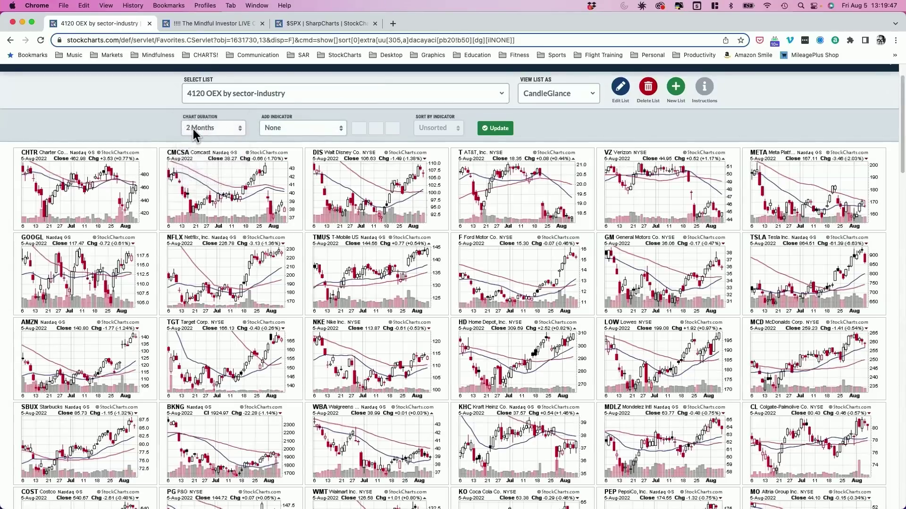
- Change the CandleGlance duration to 2 Days, then back to Custom Style
click(196, 134)
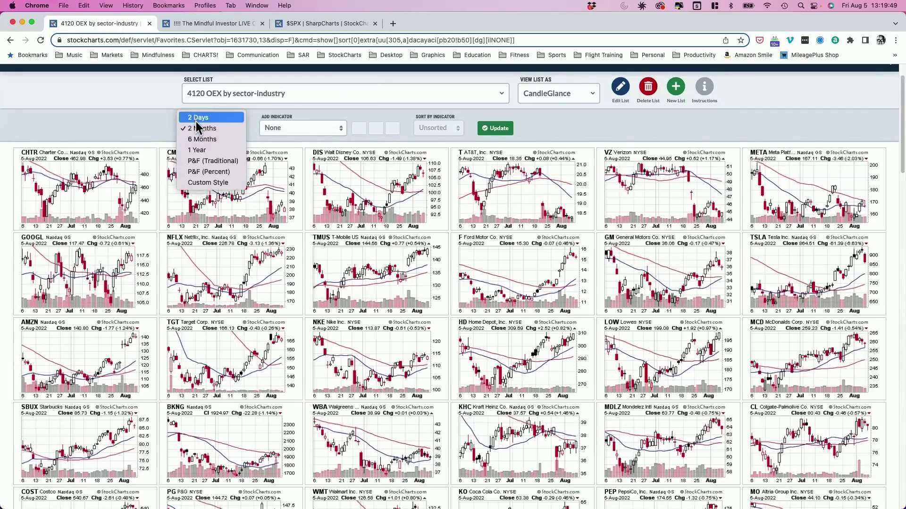
click(196, 120)
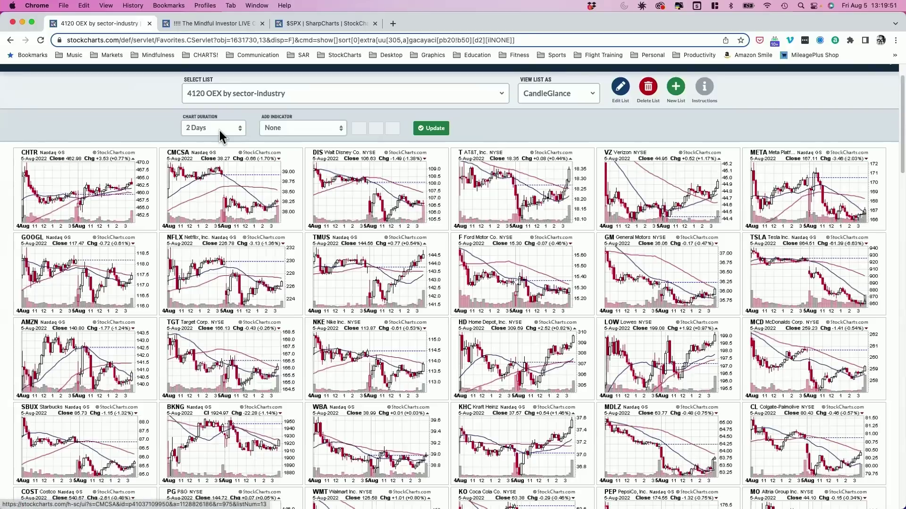
click(218, 132)
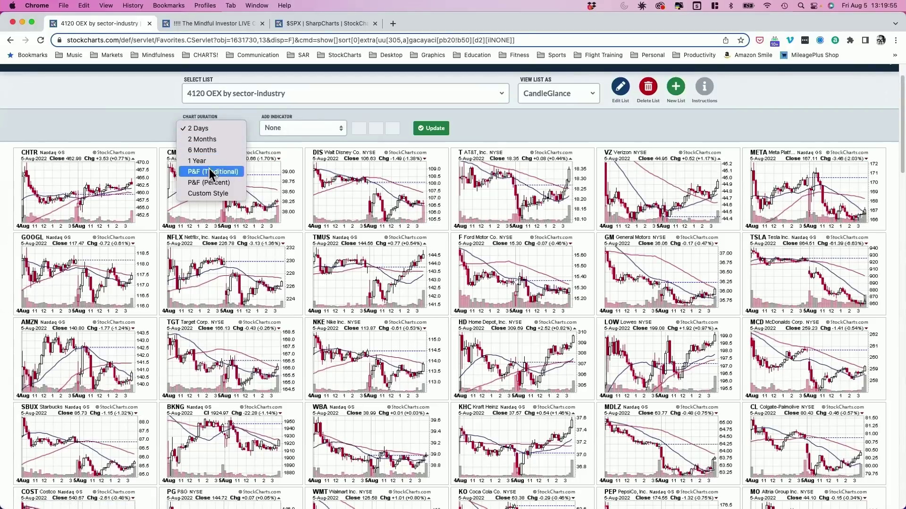
click(219, 193)
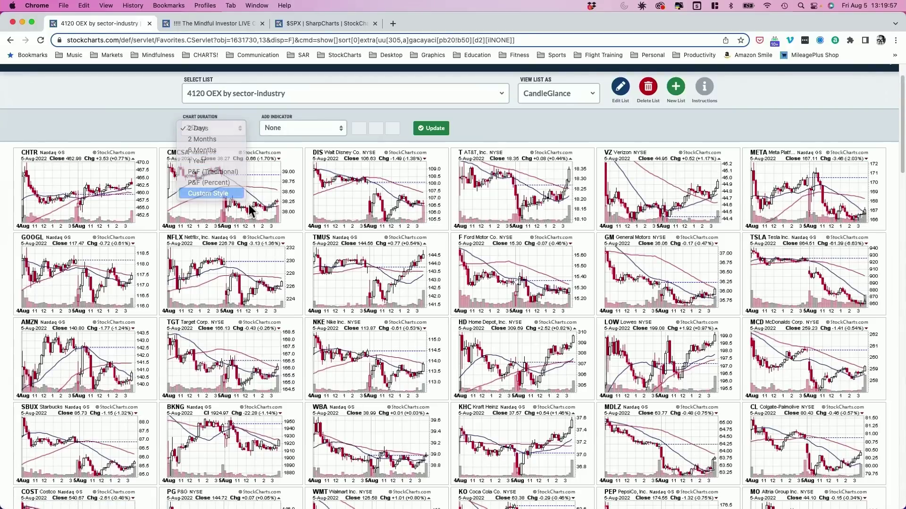
scroll(464, 263, down, 1)
scroll(464, 263, down, 15)
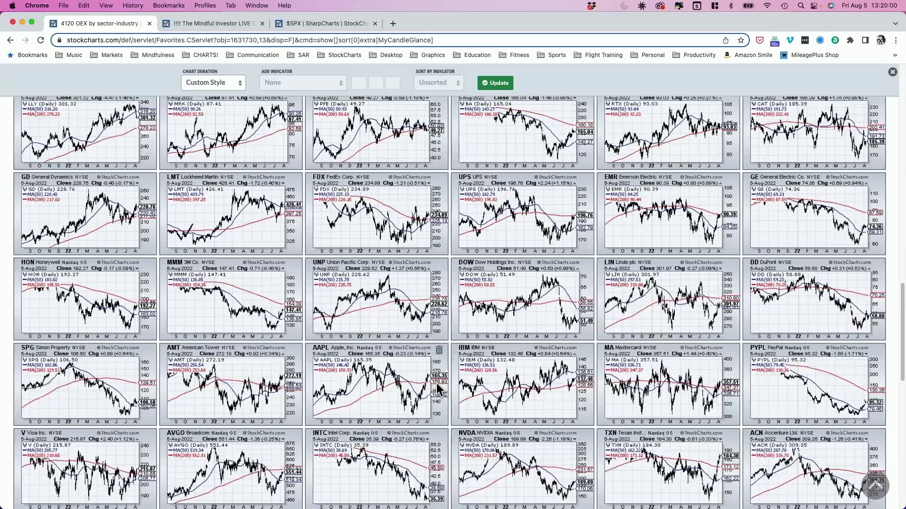
scroll(437, 383, down, 15)
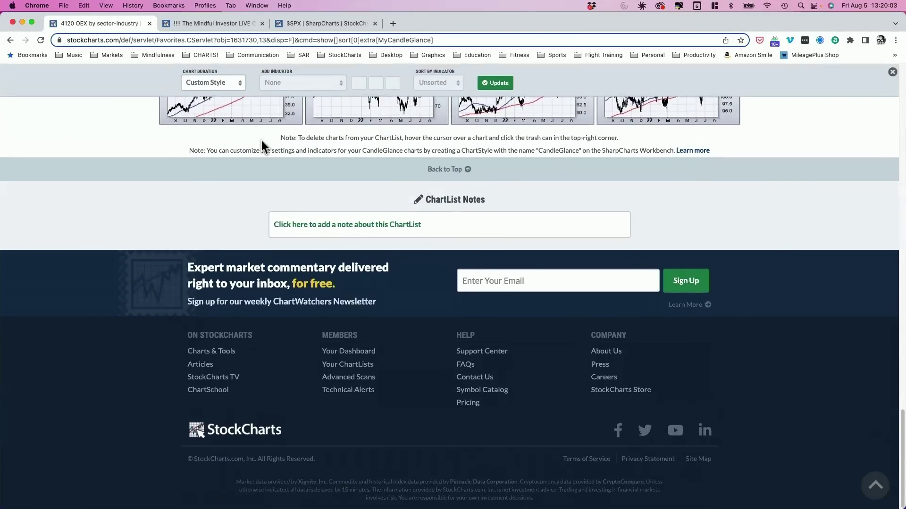
scroll(479, 198, up, 2)
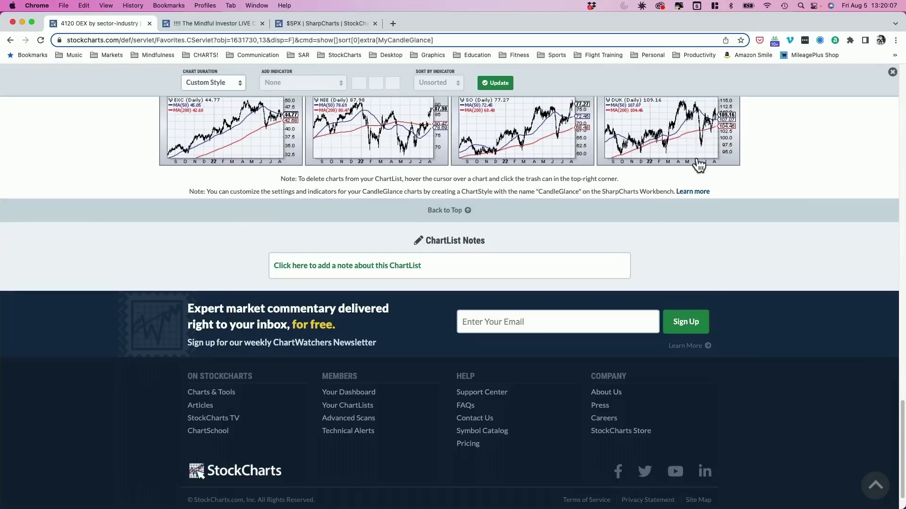
click(658, 220)
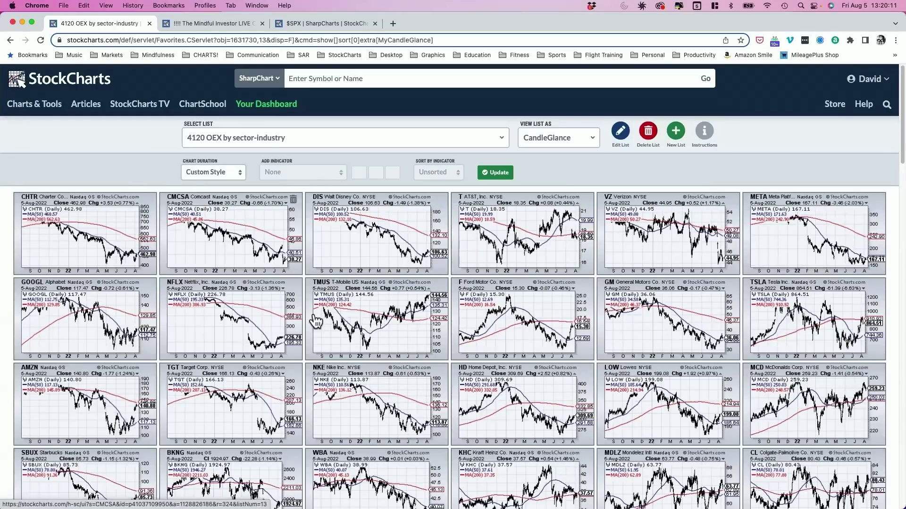
click(205, 175)
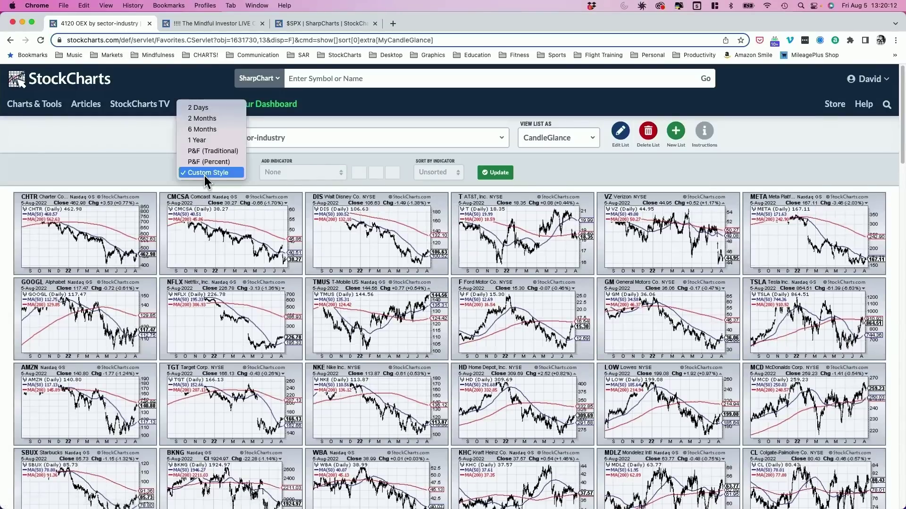
- Switch the 4120 OEX CandleGlance grid to P&F (Traditional) charts and browse their patterns
click(206, 152)
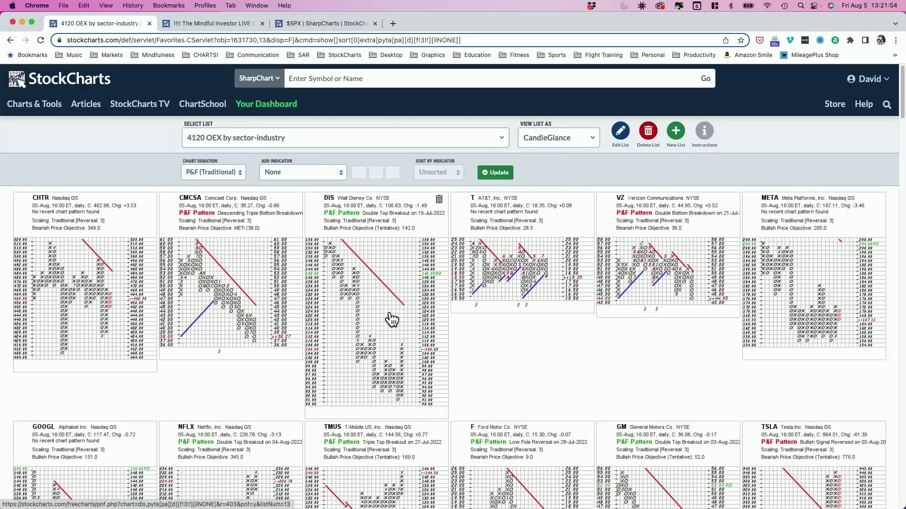
scroll(390, 323, down, 3)
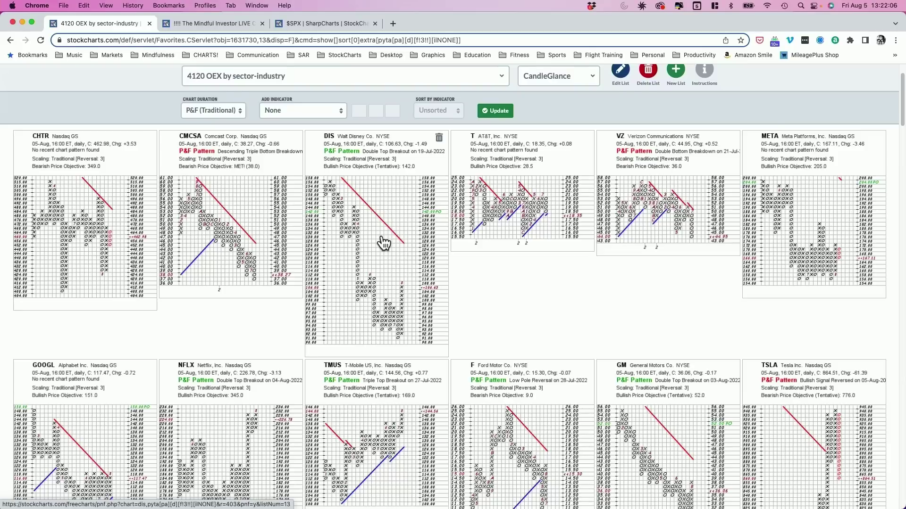
scroll(462, 297, down, 3)
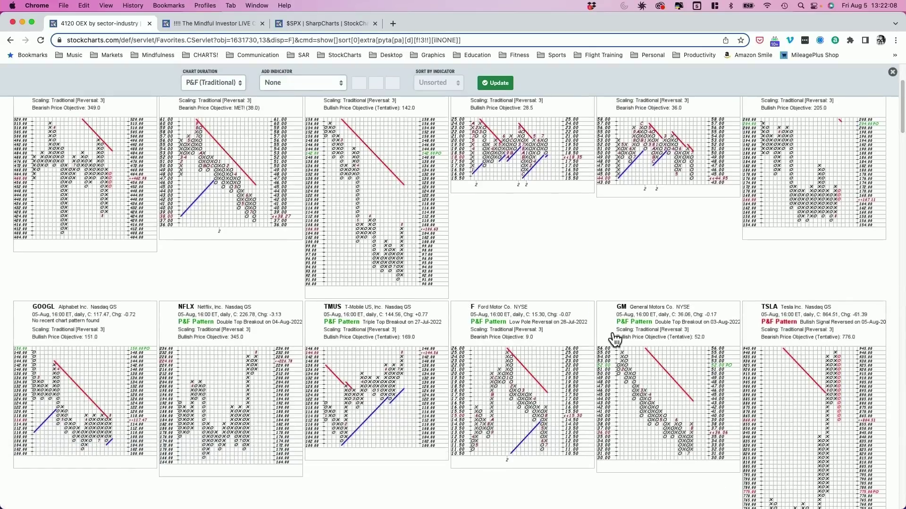
scroll(443, 304, down, 1)
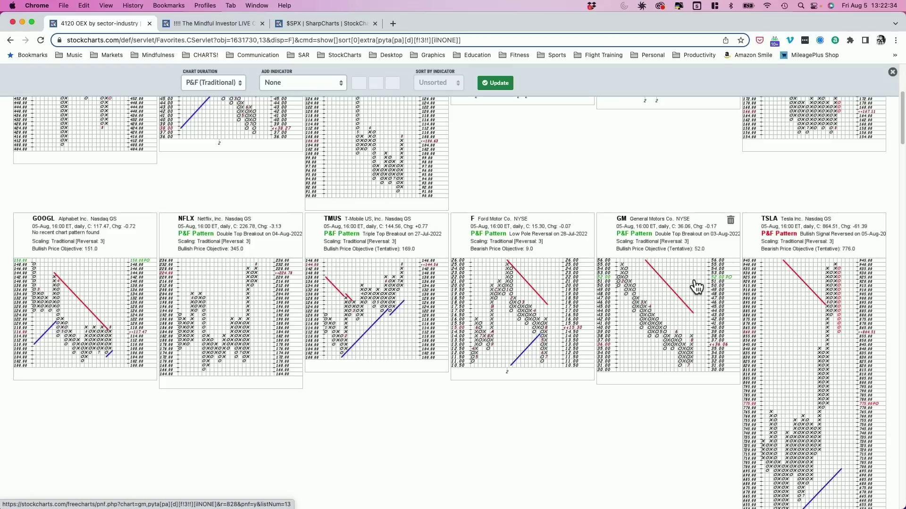
scroll(377, 236, down, 10)
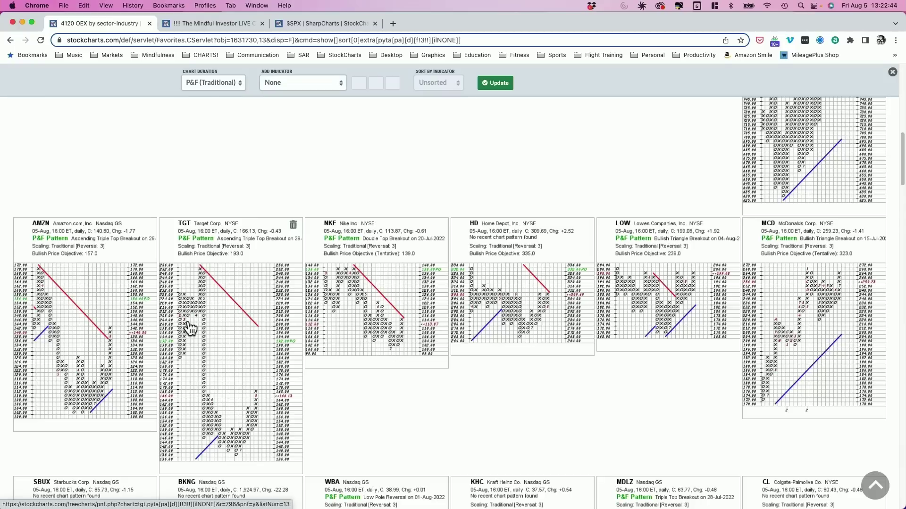
scroll(226, 302, up, 10)
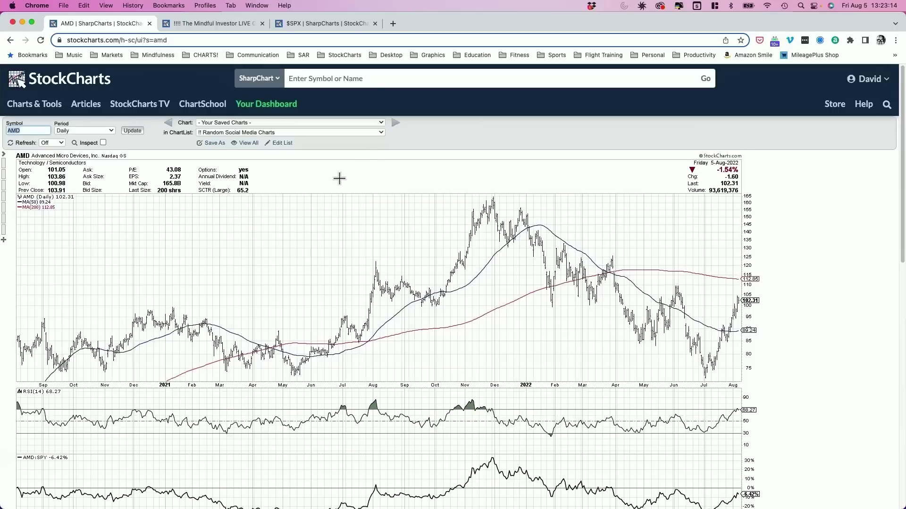
- Apply the saved Gatis chart style to the AMD chart and review the reloaded chart
scroll(134, 334, down, 5)
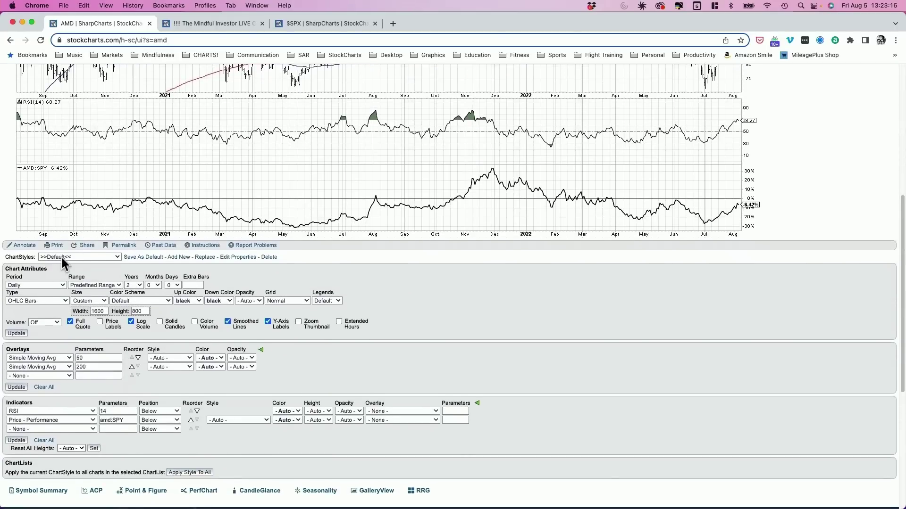
click(63, 257)
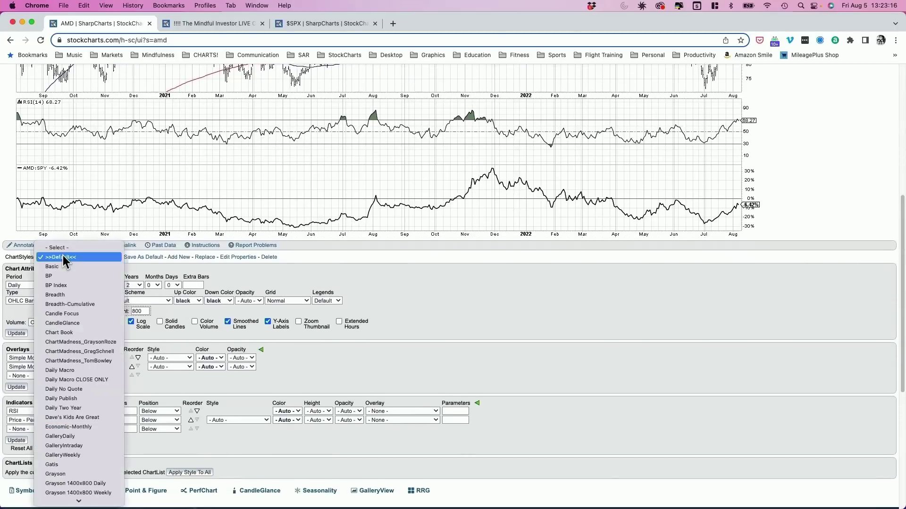
click(71, 465)
scroll(296, 330, down, 7)
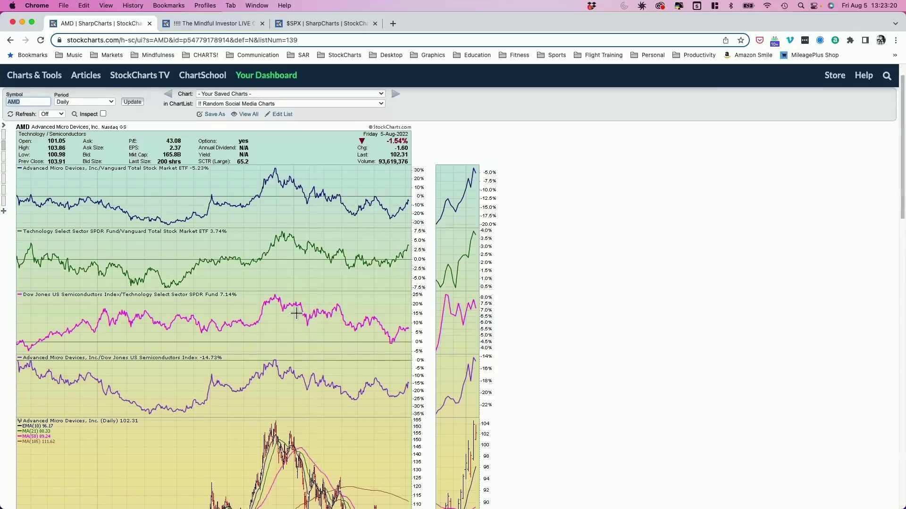
scroll(296, 311, up, 5)
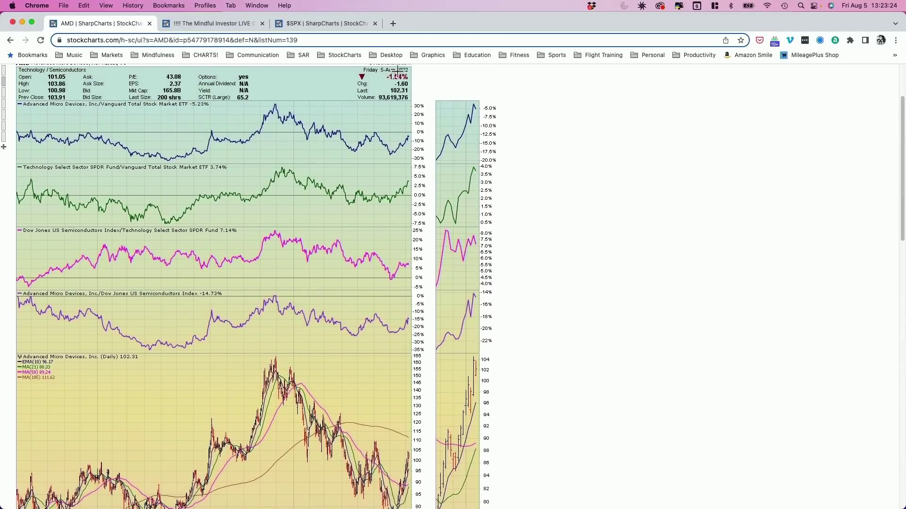
scroll(380, 204, up, 4)
scroll(364, 452, up, 1)
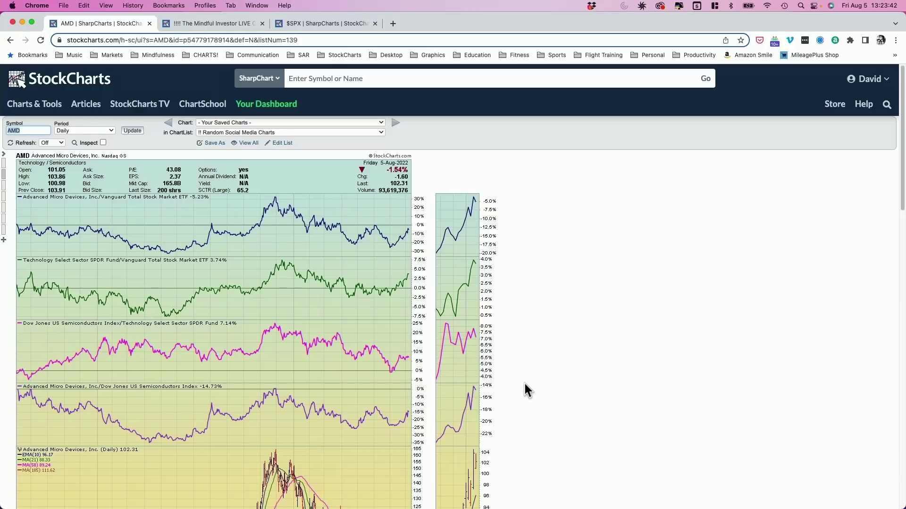
scroll(524, 387, down, 5)
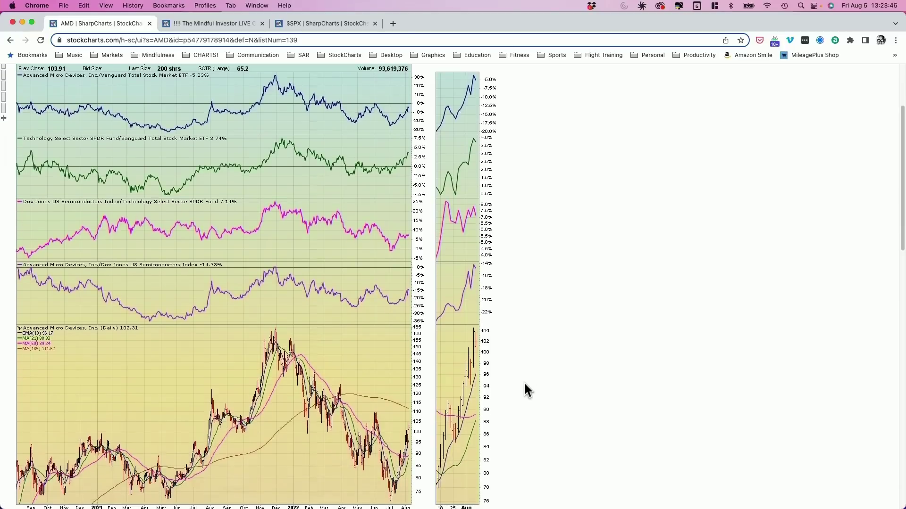
scroll(519, 411, down, 1)
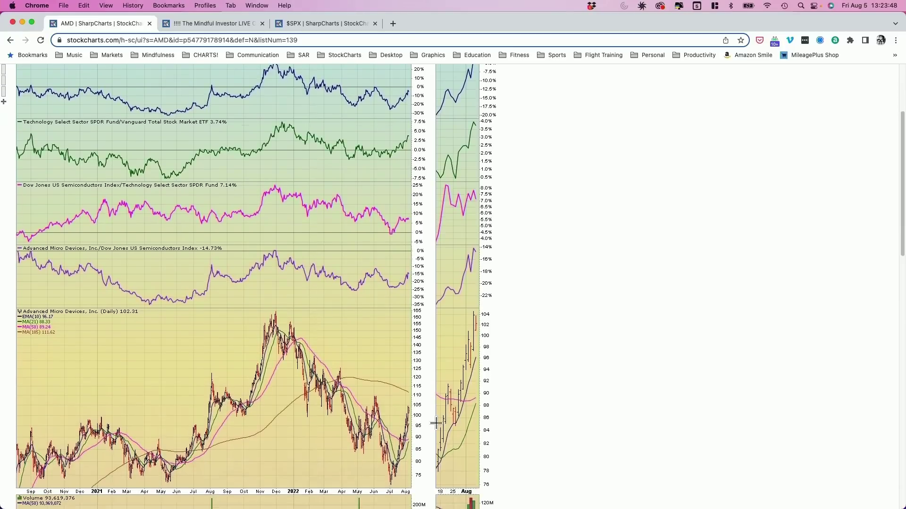
scroll(302, 335, down, 3)
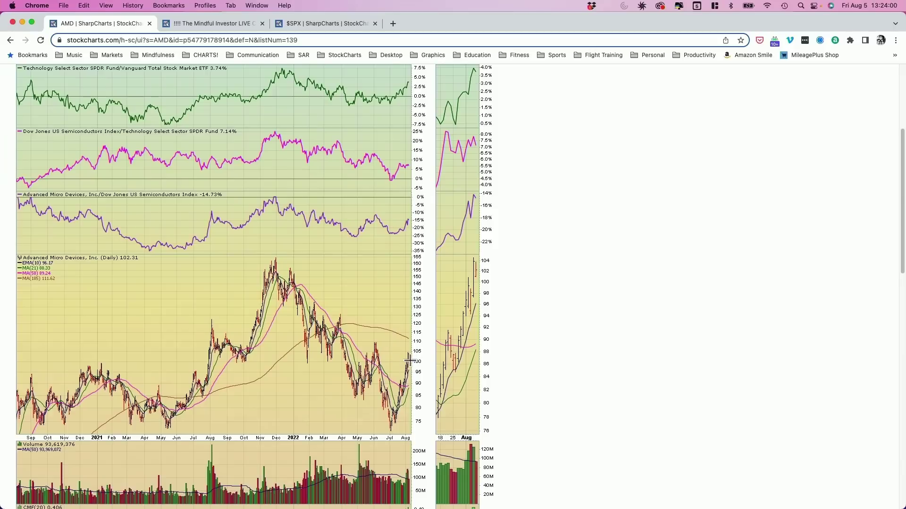
scroll(527, 339, down, 3)
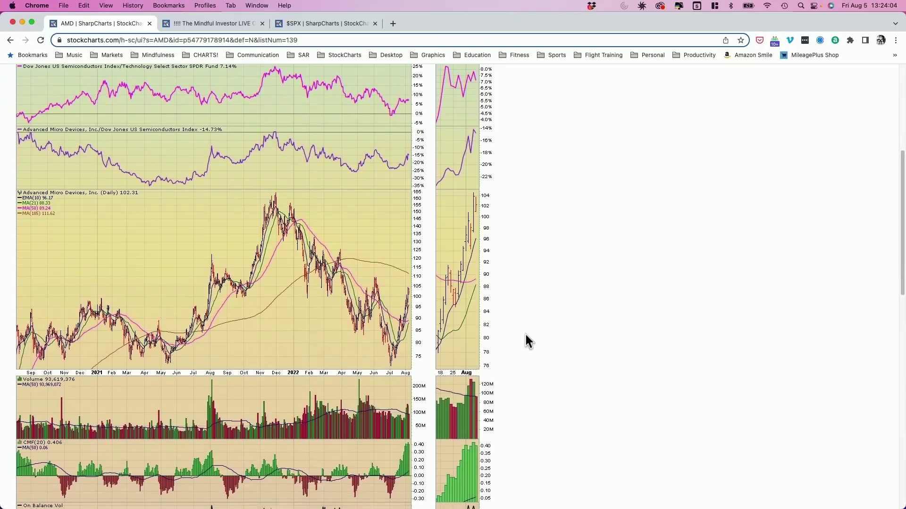
scroll(526, 333, down, 8)
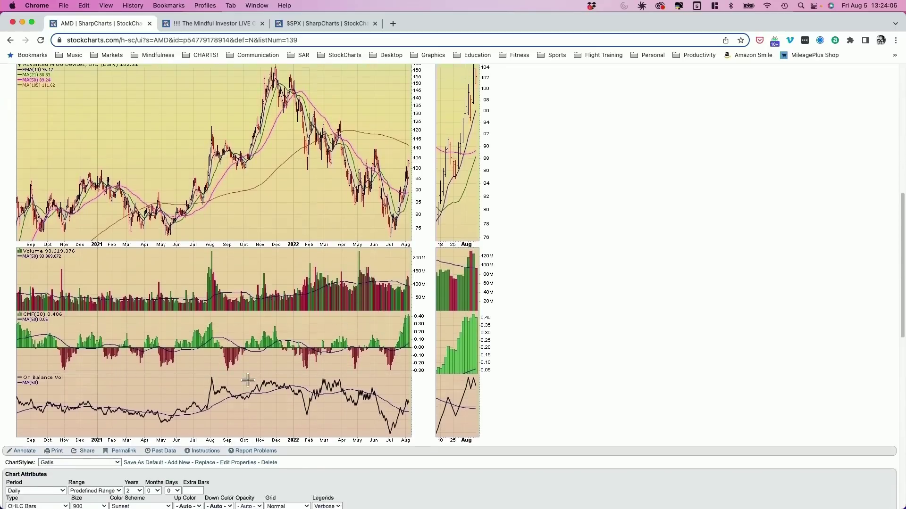
- Replace Chaikin Money Flow with ADX Line, set On Balance Volume to None, and update
scroll(215, 391, down, 12)
click(35, 318)
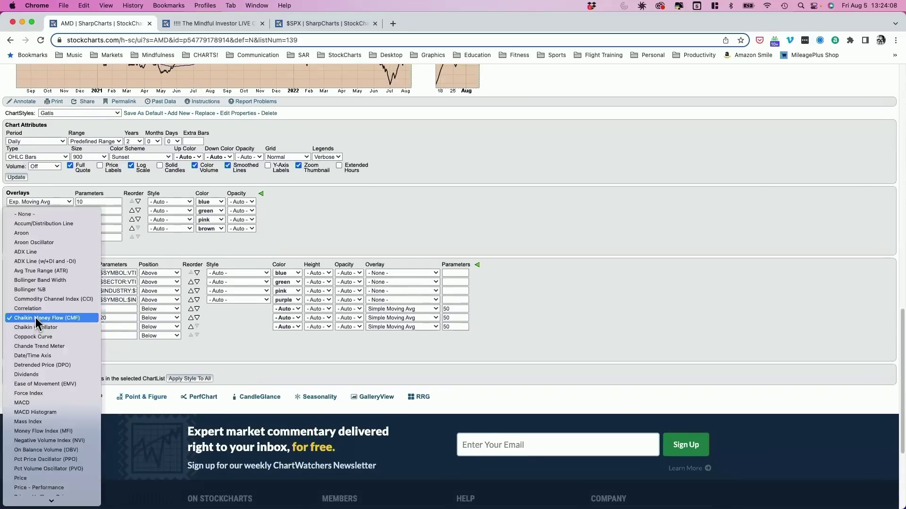
click(45, 252)
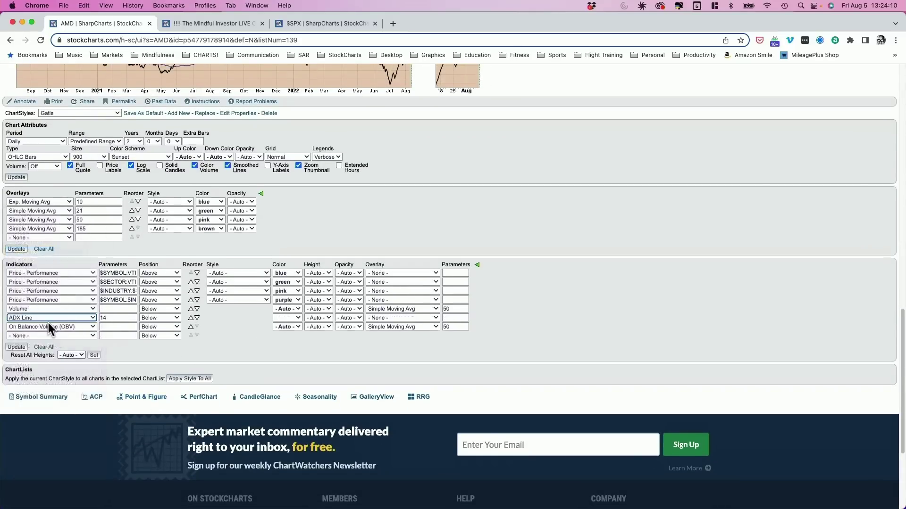
click(44, 327)
click(61, 92)
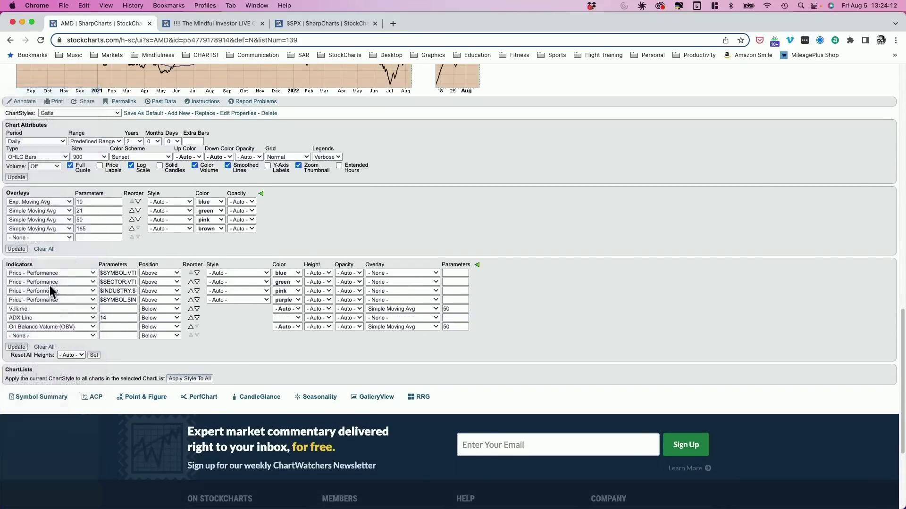
click(18, 347)
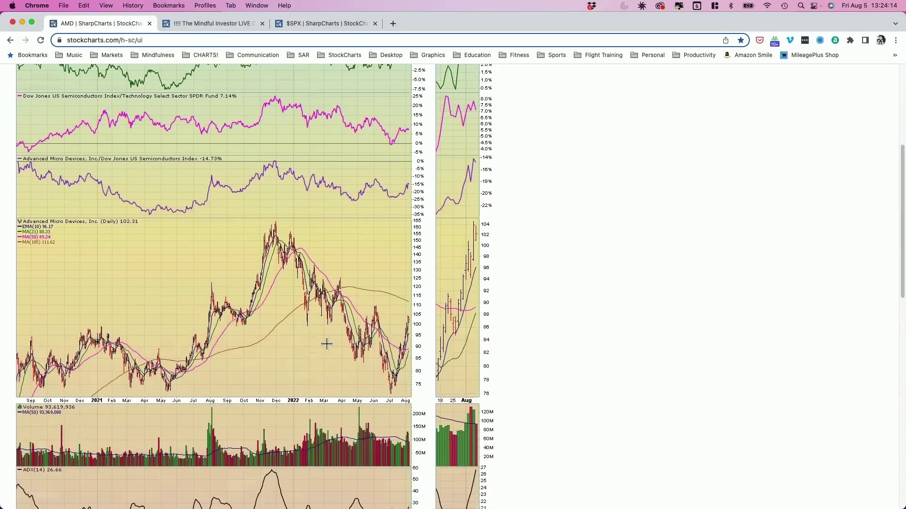
- Scroll through the redrawn chart to review the new indicator panels
scroll(326, 344, down, 2)
scroll(326, 344, down, 3)
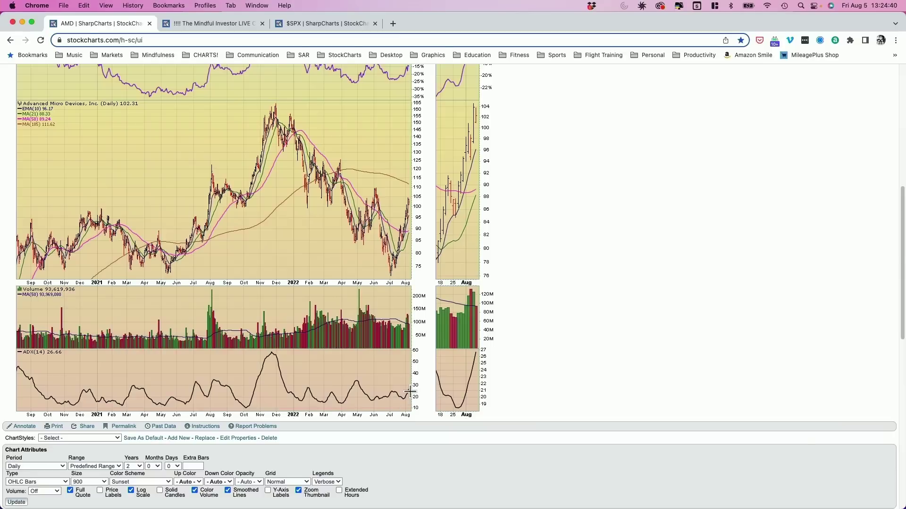
scroll(413, 401, up, 2)
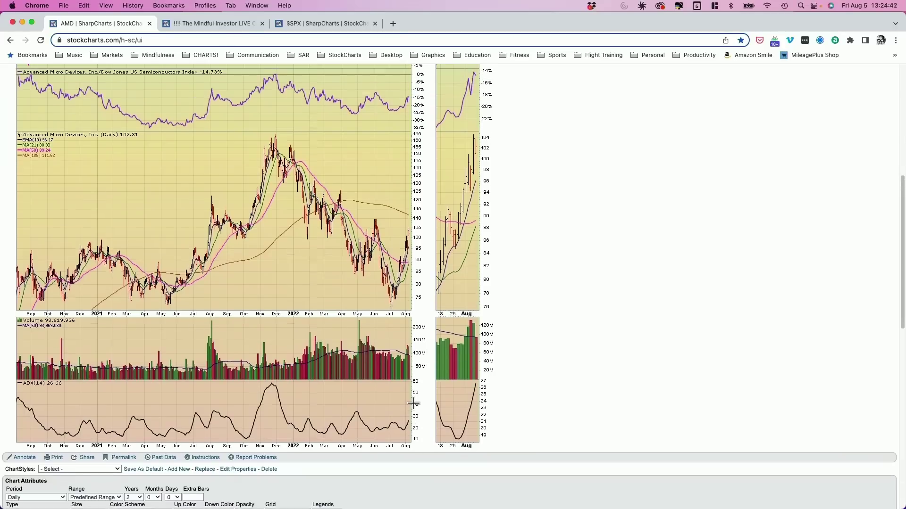
scroll(414, 403, up, 2)
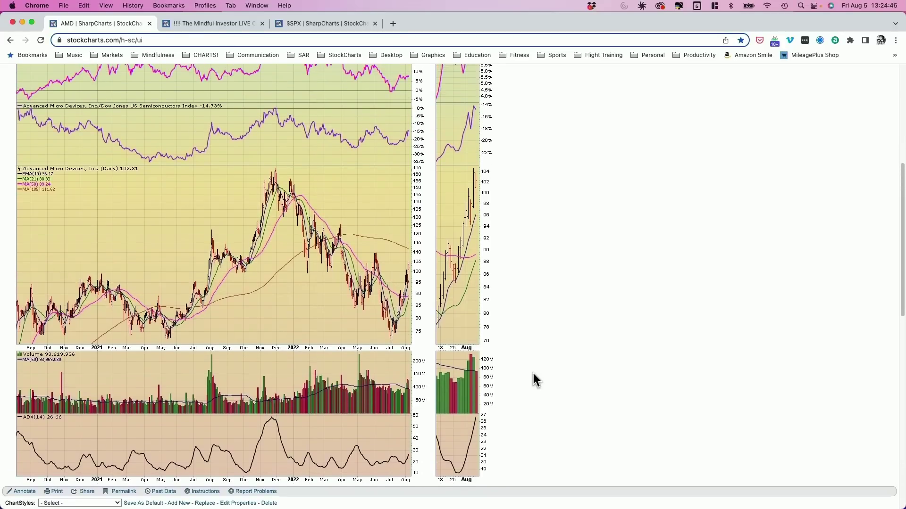
scroll(533, 374, up, 2)
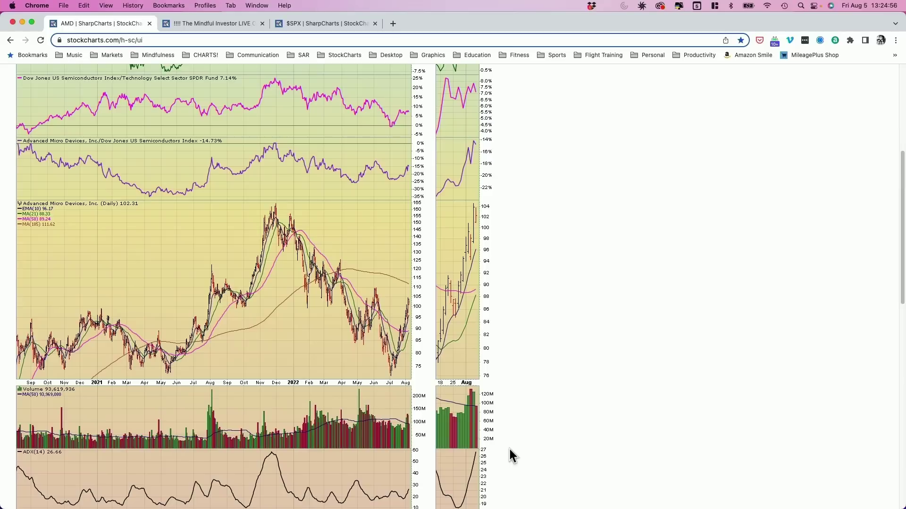
scroll(509, 449, down, 1)
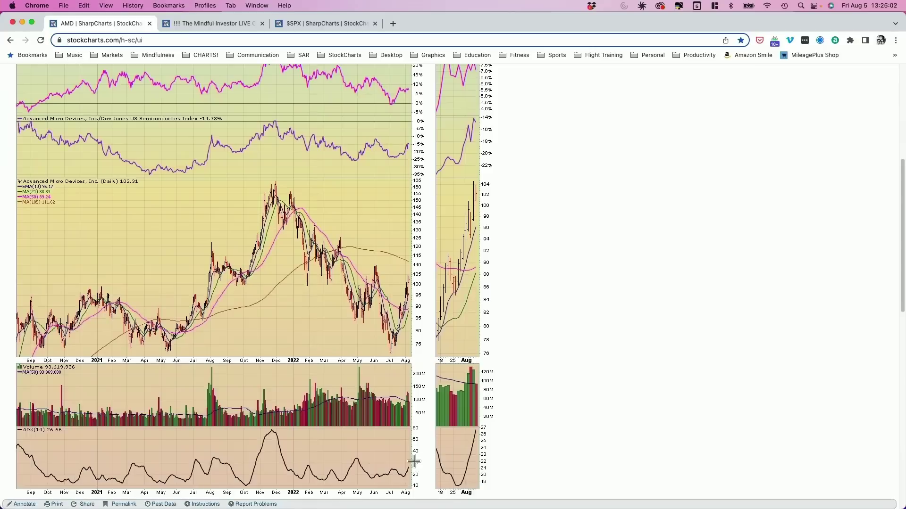
scroll(518, 429, down, 1)
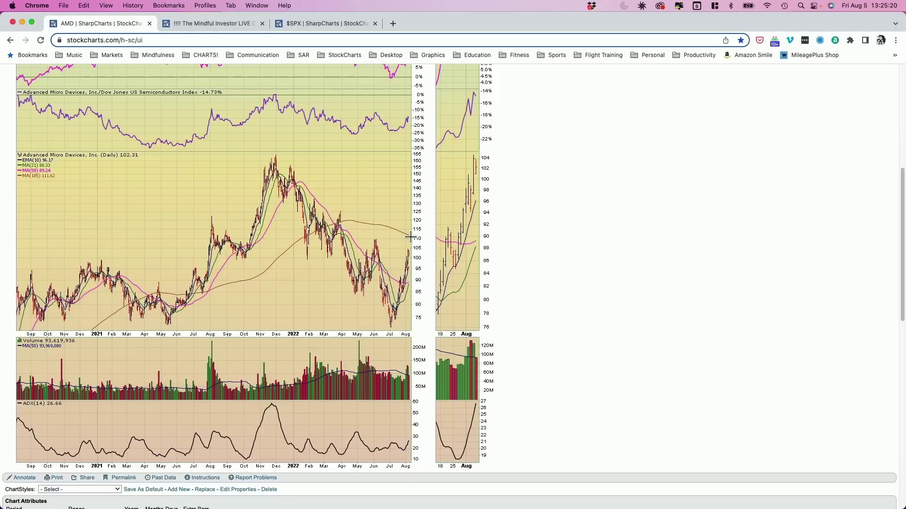
scroll(410, 236, up, 5)
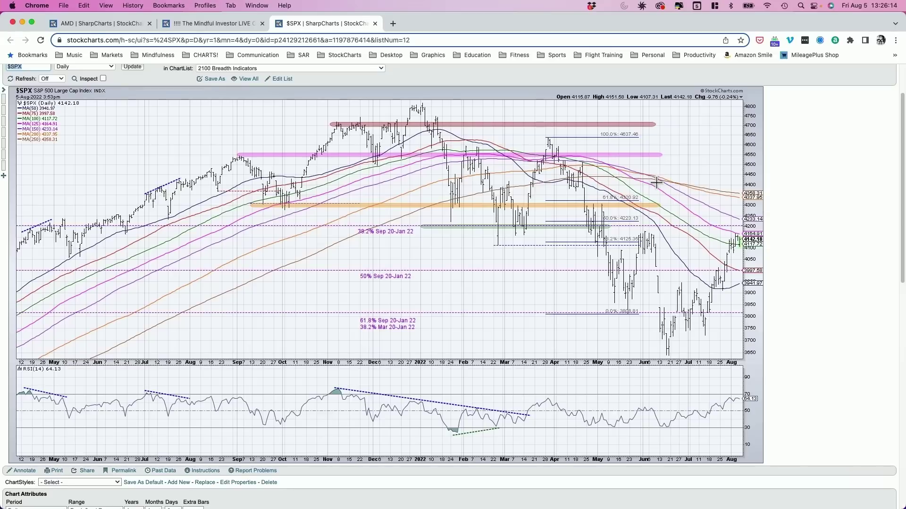
- In Annotate mode, drag the maroon, pink and orange $SPX resistance bands to the right edge
scroll(657, 183, up, 2)
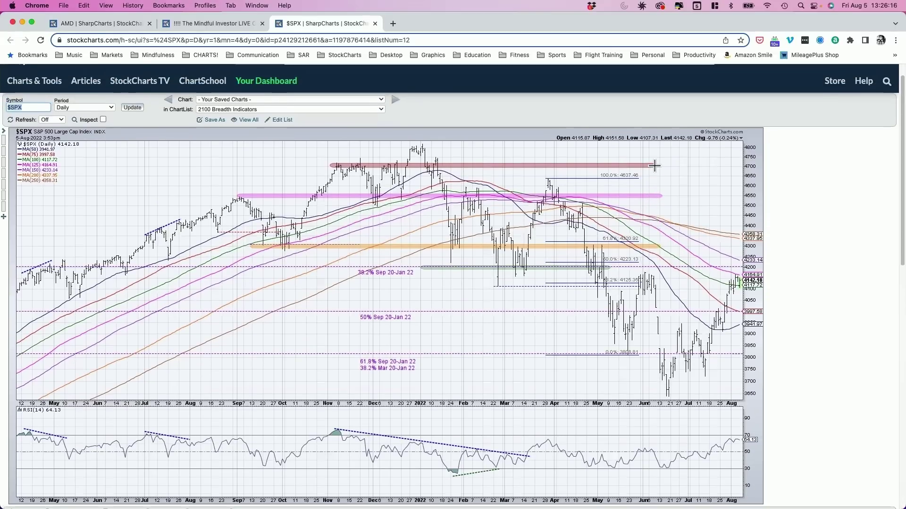
scroll(495, 265, down, 2)
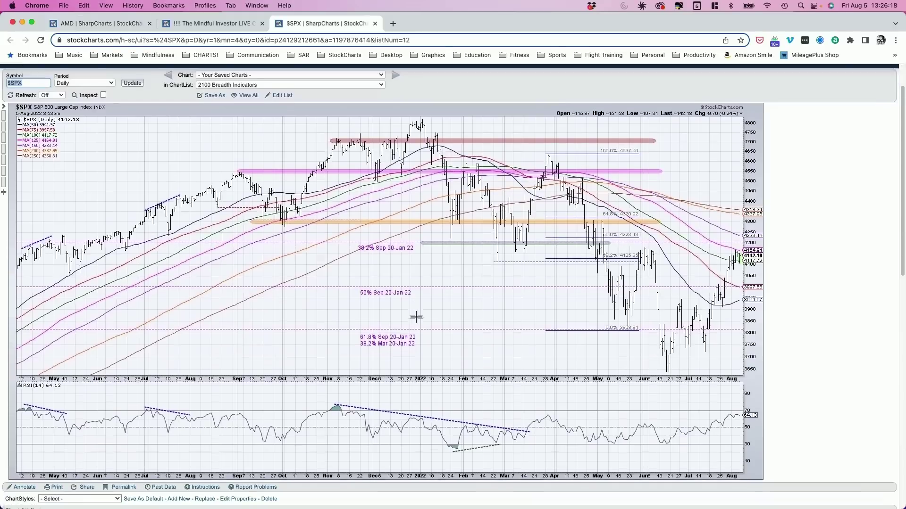
click(21, 469)
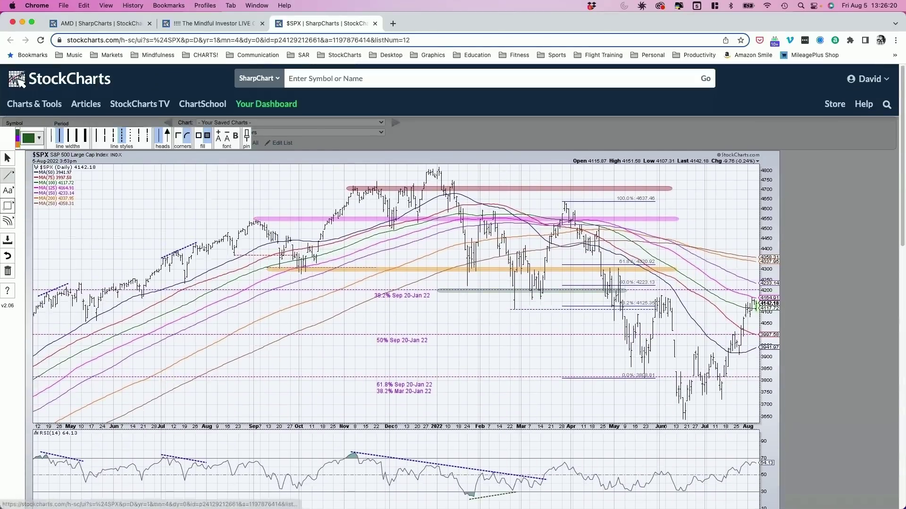
click(669, 191)
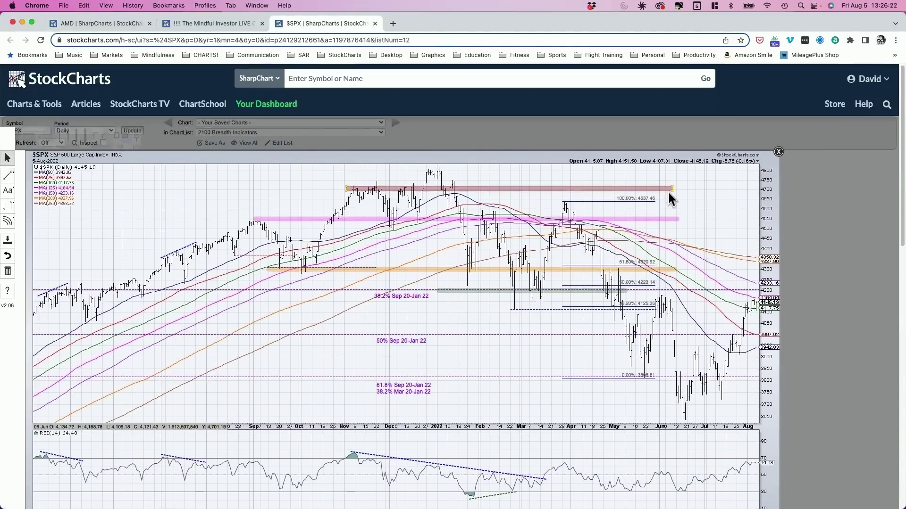
mouse_move(669, 191)
mouse_down()
mouse_move(771, 194)
mouse_move(758, 192)
mouse_up()
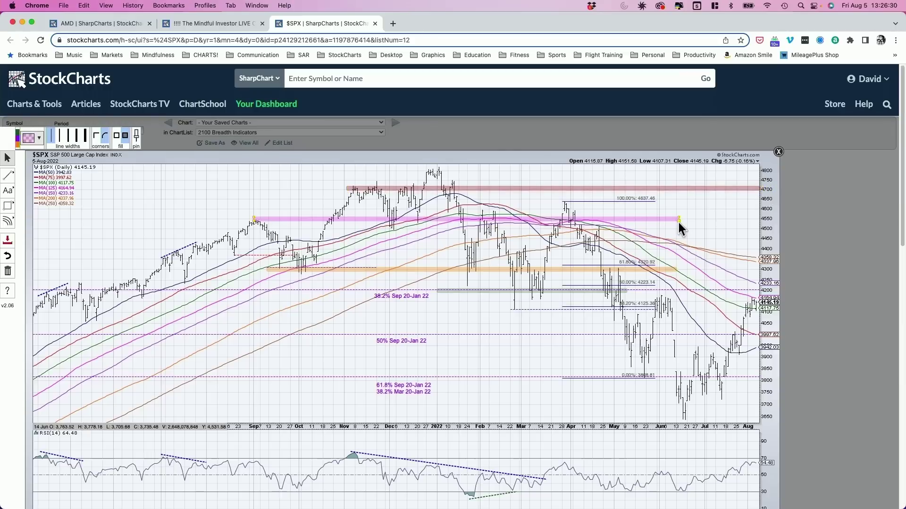
drag(678, 222, 759, 221)
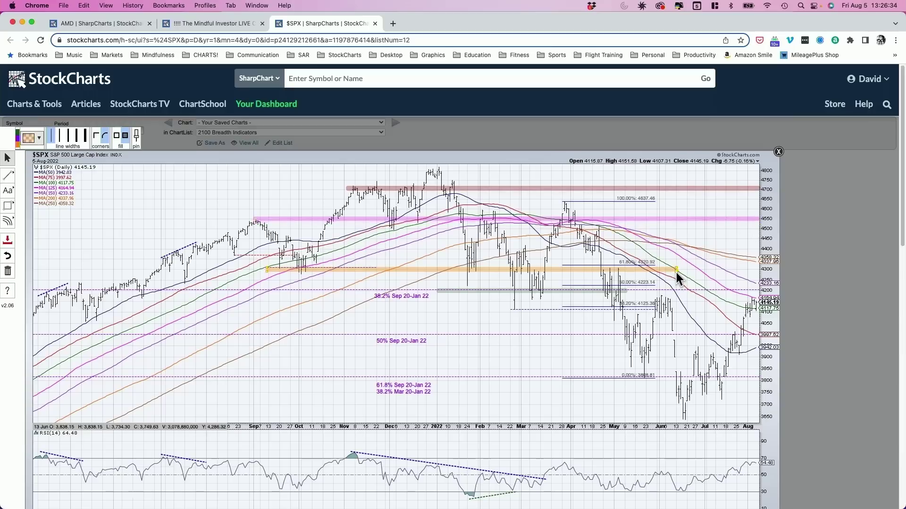
drag(676, 275, 747, 274)
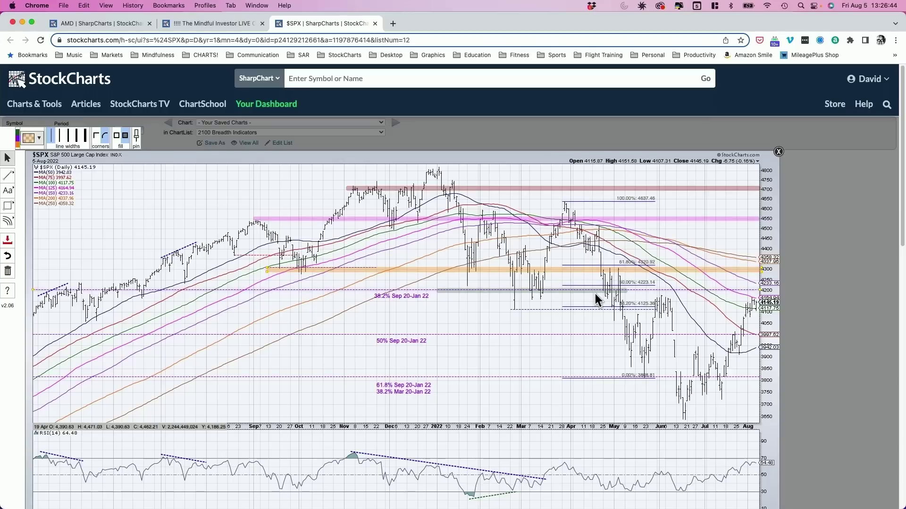
click(778, 152)
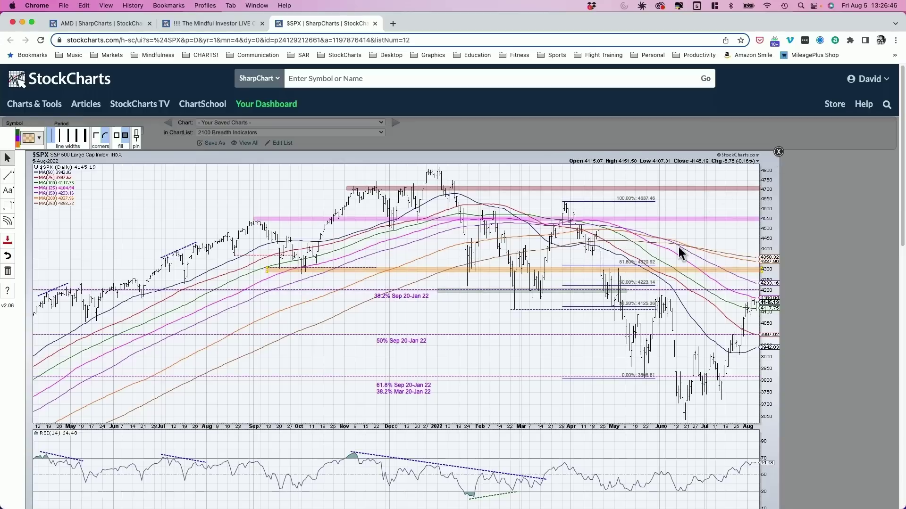
- Exit ChartNotes without saving, then return to the members dashboard
click(443, 306)
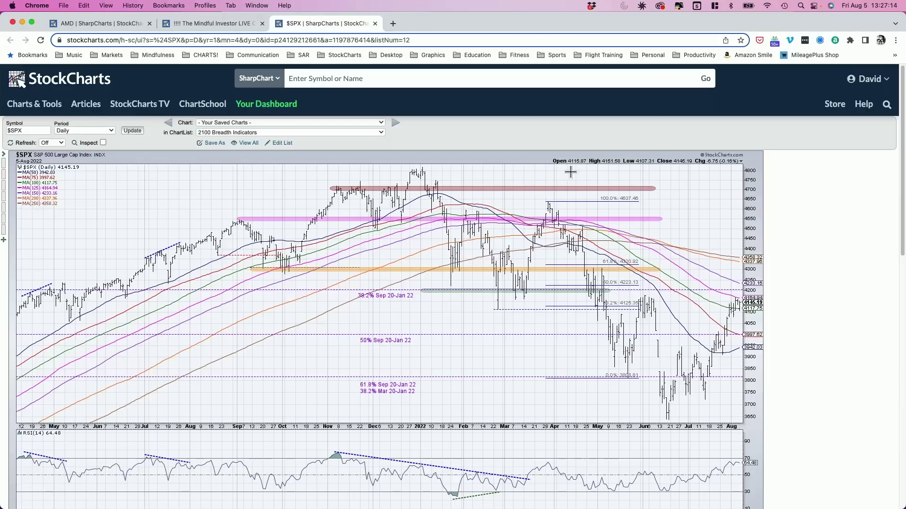
click(289, 111)
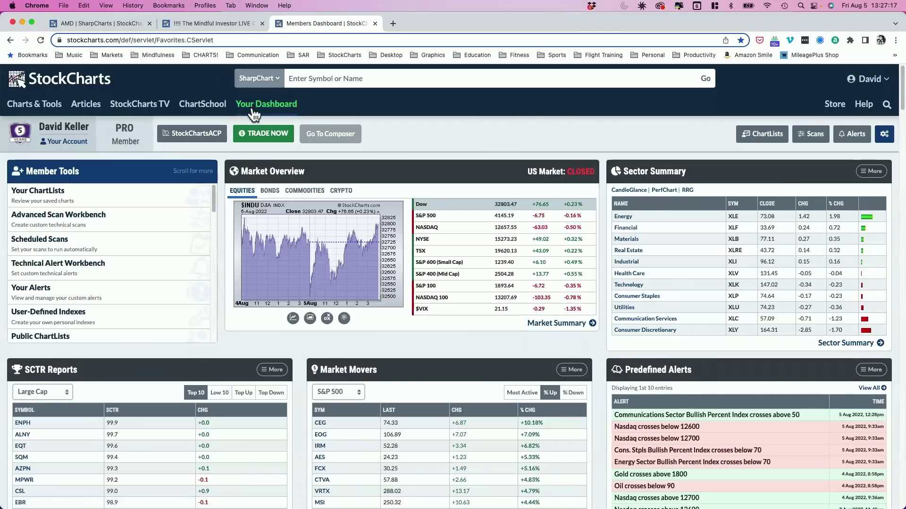
- Go to the ChartLists section of Your Dashboard and scroll to its bottom
click(773, 136)
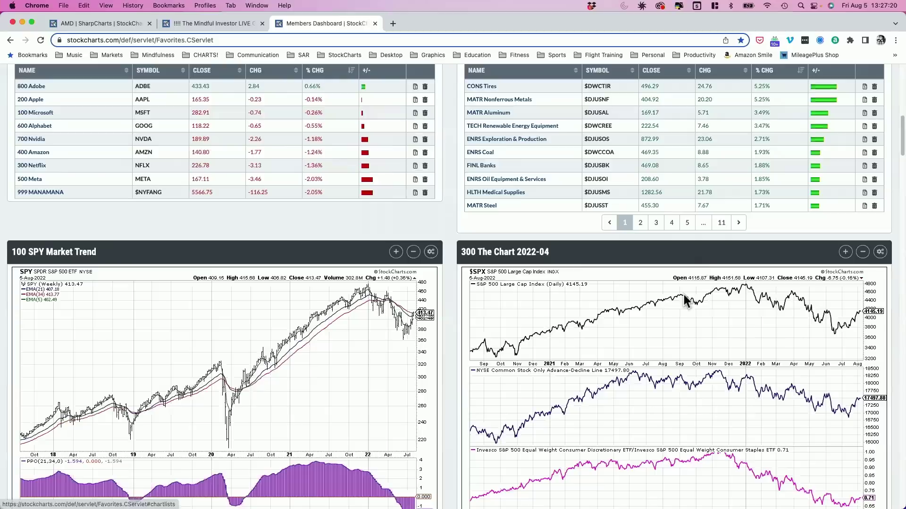
scroll(630, 327, down, 20)
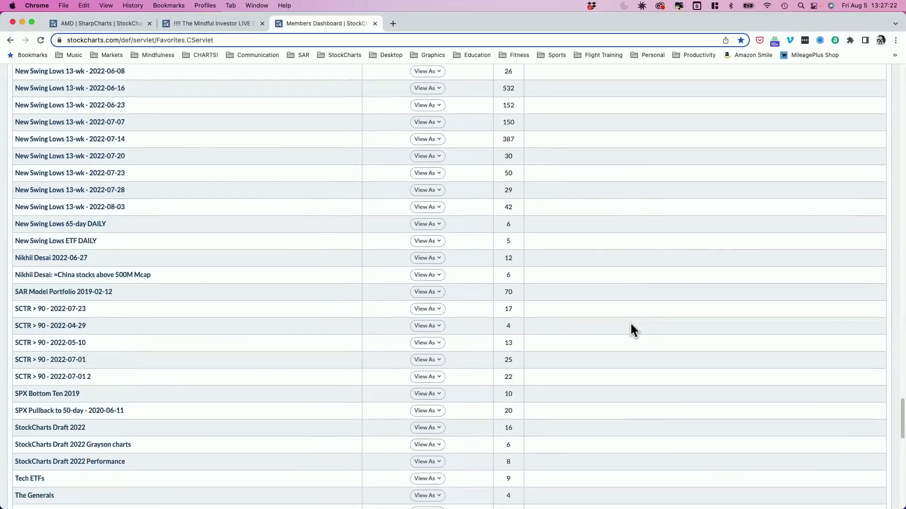
scroll(630, 324, down, 15)
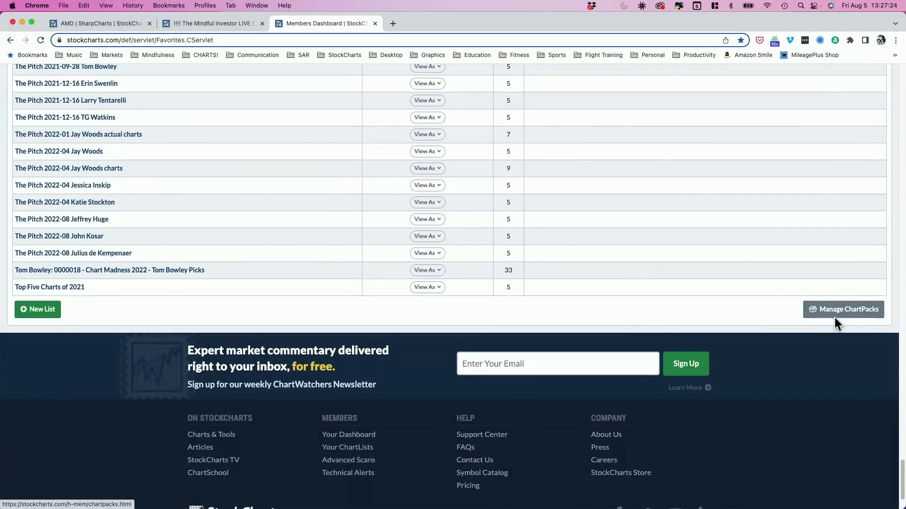
- Open Manage ChartPacks and look through the available ChartPacks
click(834, 309)
scroll(216, 383, down, 2)
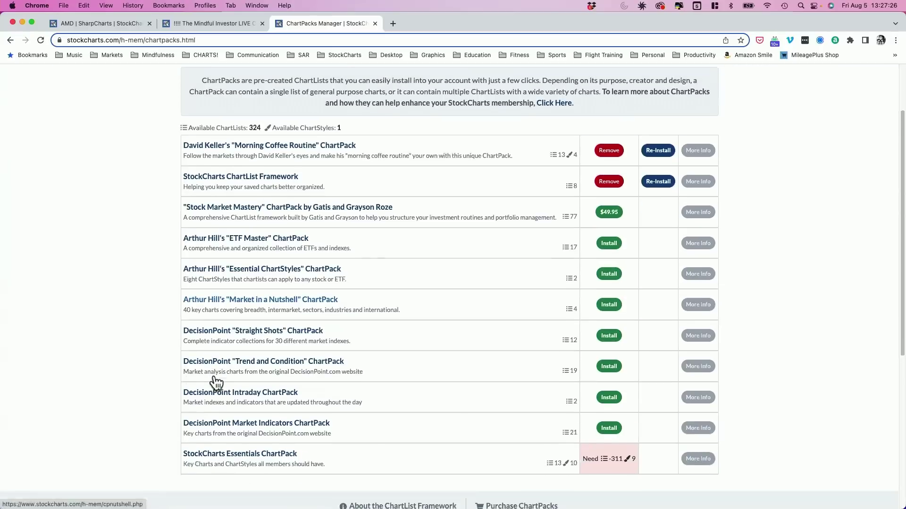
scroll(216, 383, down, 2)
scroll(212, 380, up, 2)
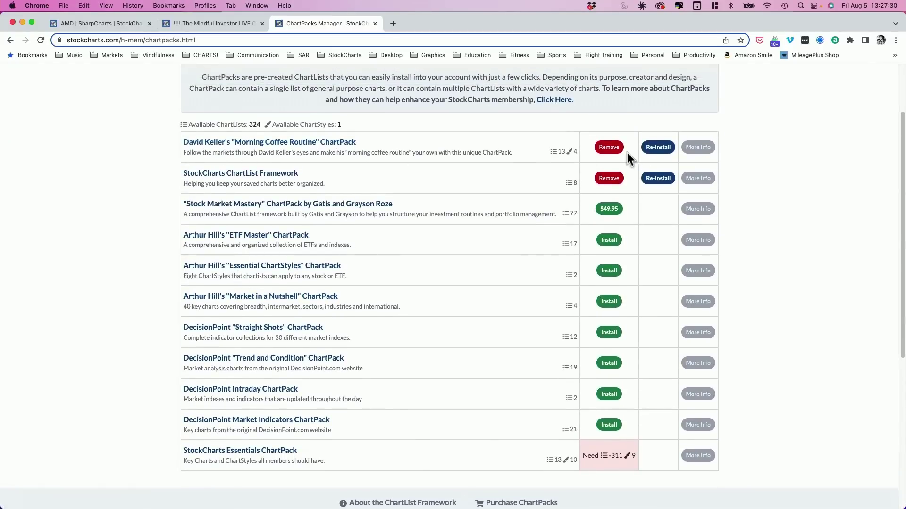
scroll(519, 161, up, 3)
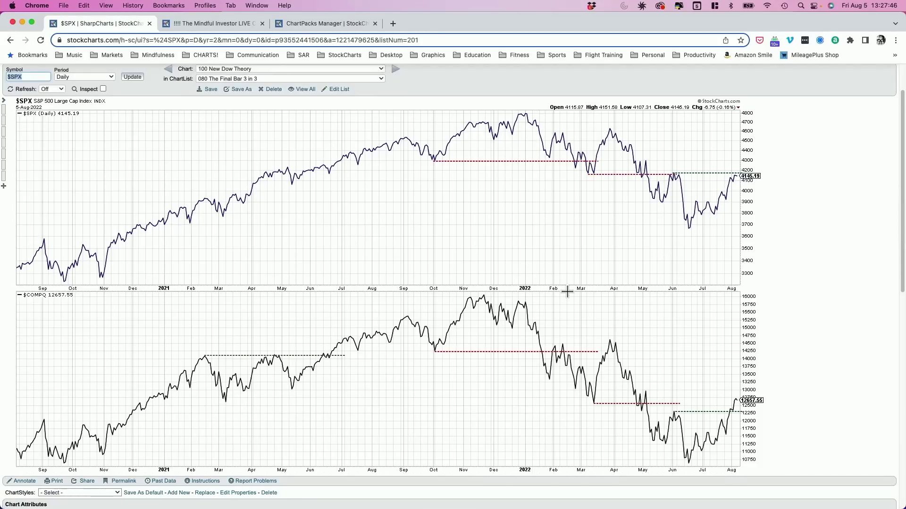
- Step from the SPX Dow Theory chart to the 200 ADBE daily chart
scroll(623, 283, down, 1)
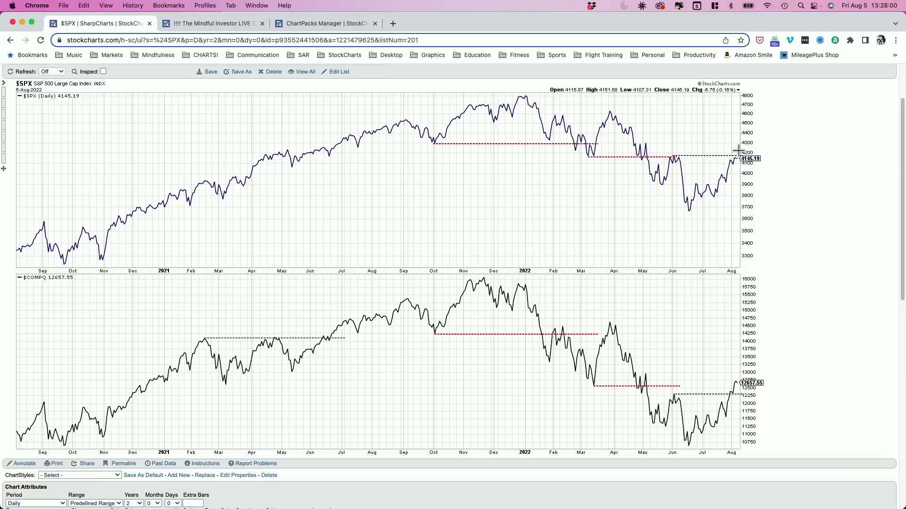
scroll(708, 160, up, 3)
click(396, 123)
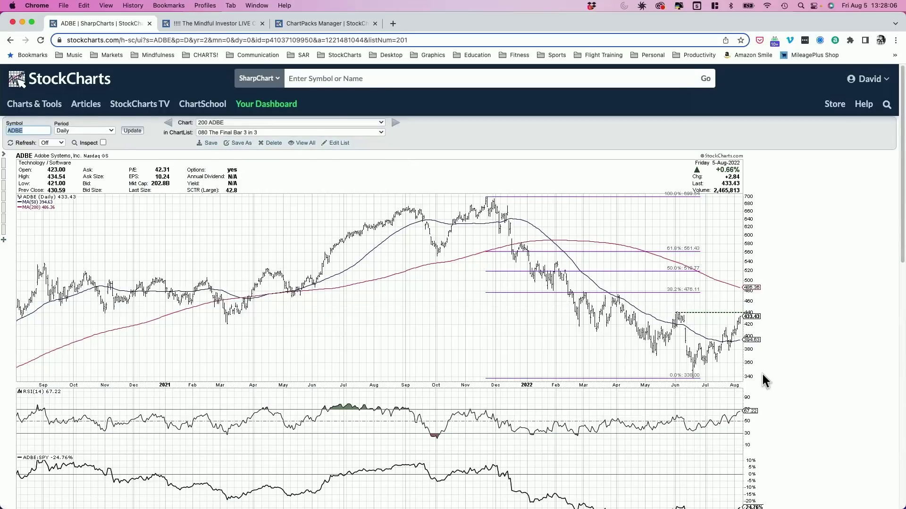
- Load the next chart in the list, 300 DVN - Devon Energy Corp
scroll(726, 330, down, 2)
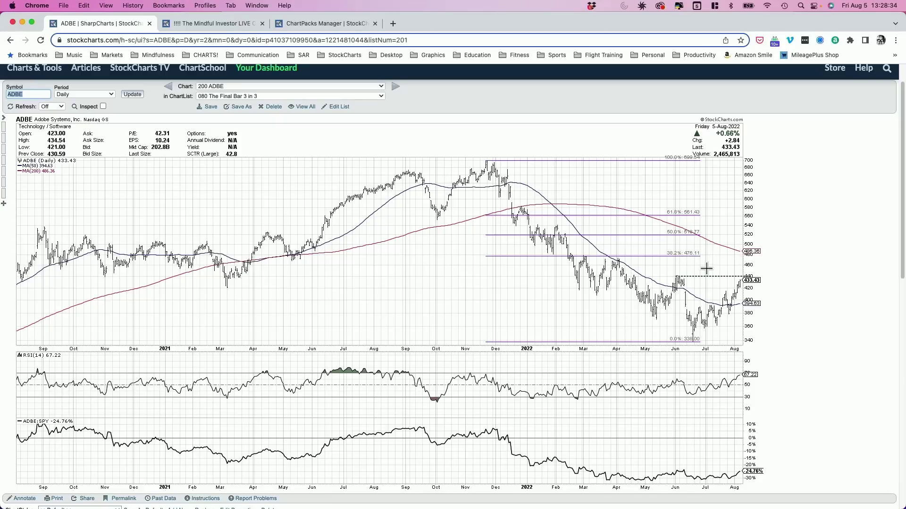
click(393, 86)
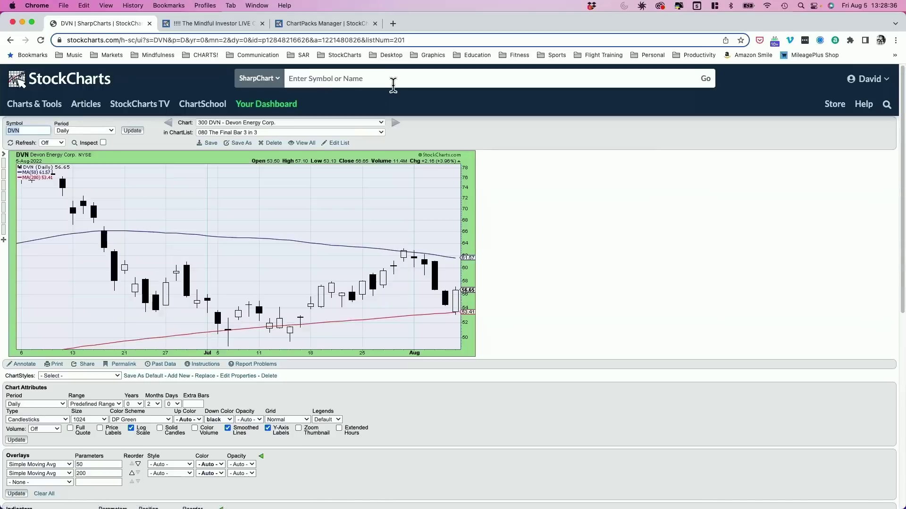